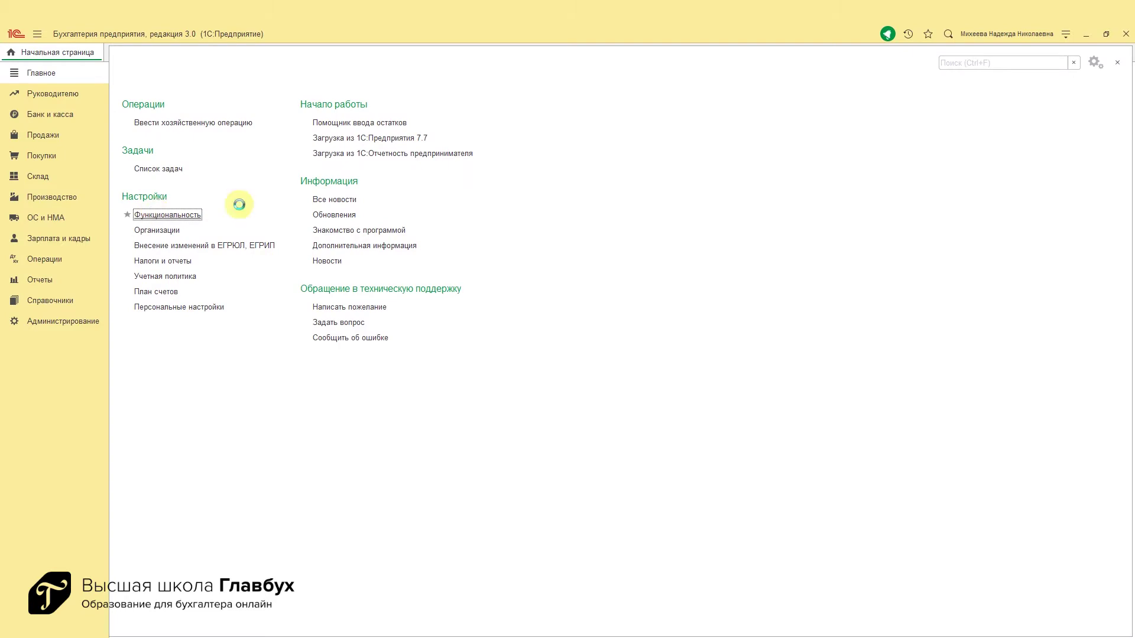
Review the trade (Торговля) options in the program functionality settings, including export of goods, and close the settings.
left_click(373, 95)
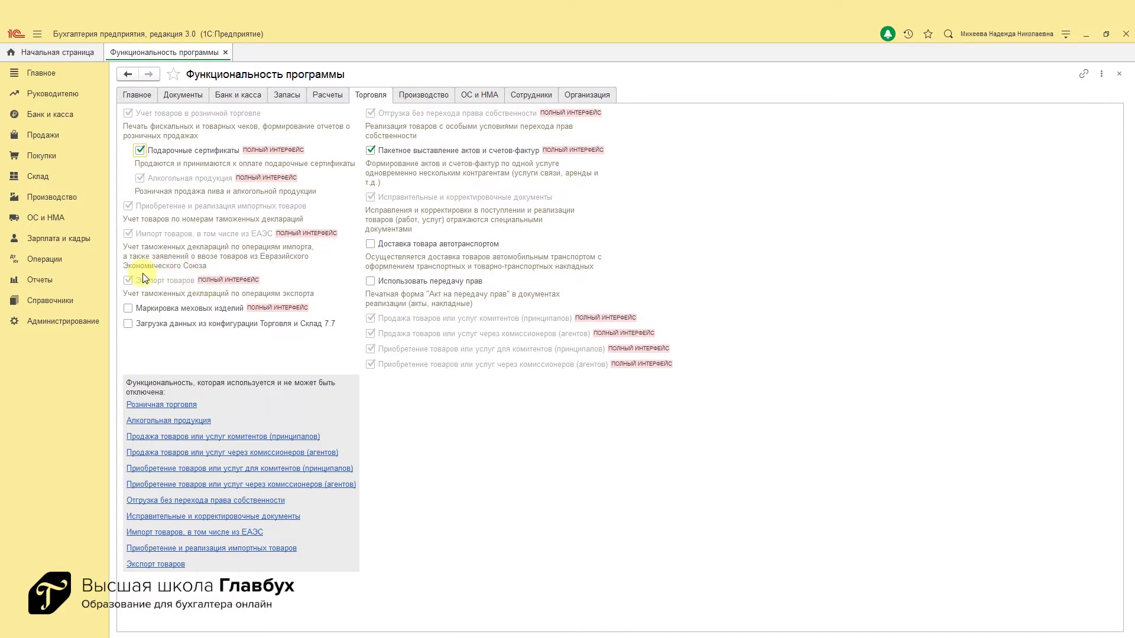
left_click(225, 52)
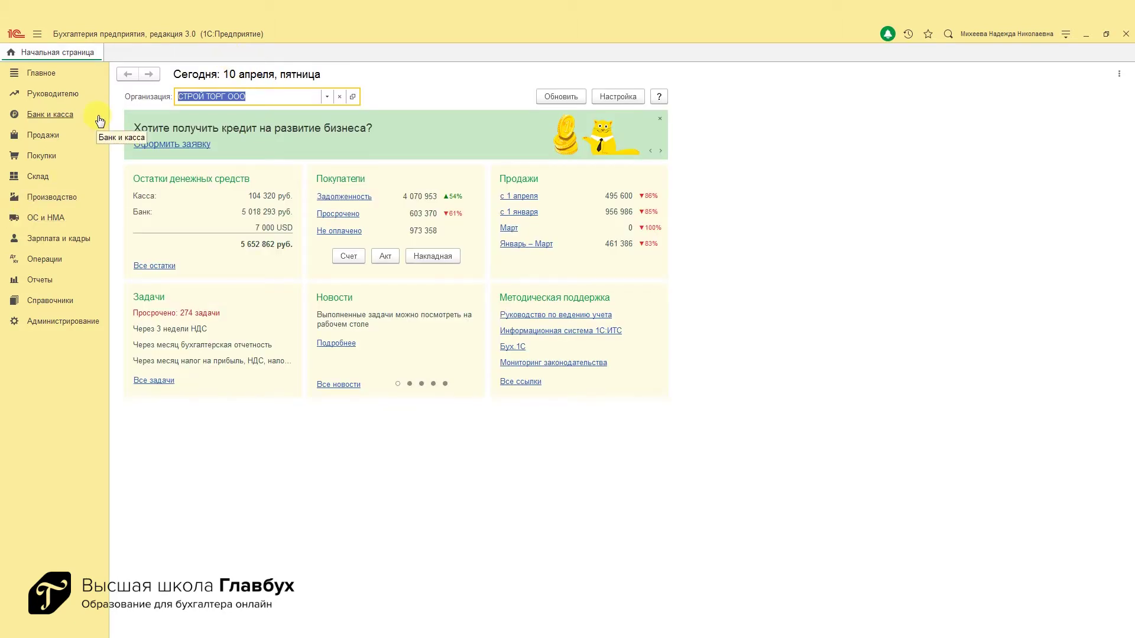
Open the 08.04.2020 receipt from "Designer International GmbH" in the bank statements list.
left_click(52, 115)
left_click(188, 139)
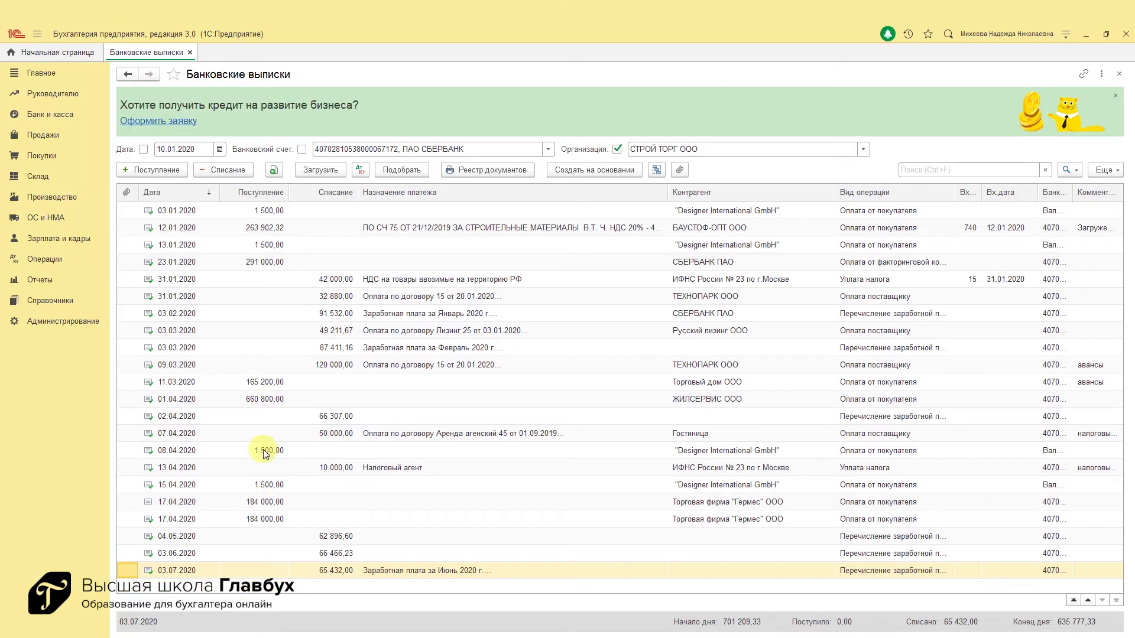
left_click(265, 451)
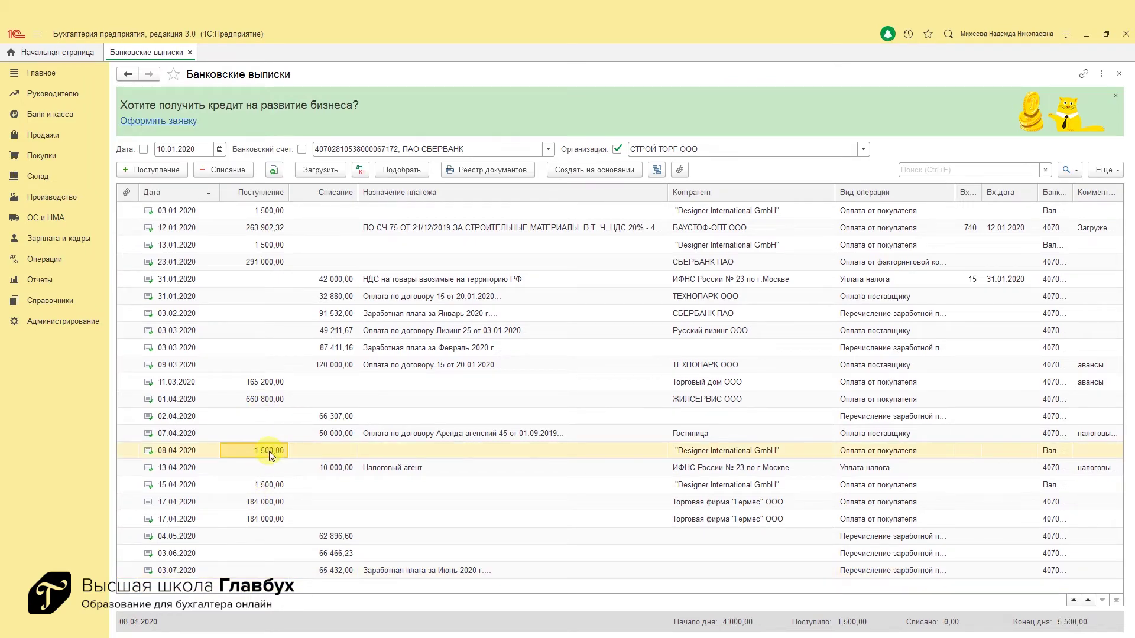
double_click(268, 452)
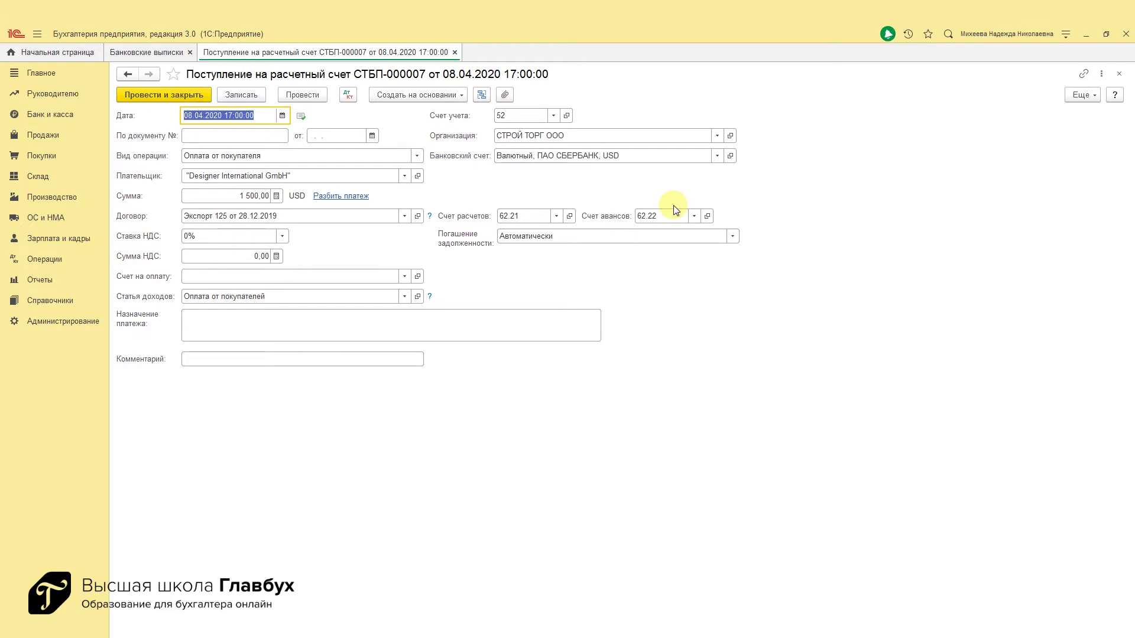
Examine the settlement currency settings (Расчеты) of the receipt's export contract, then close the contract card.
left_click(417, 216)
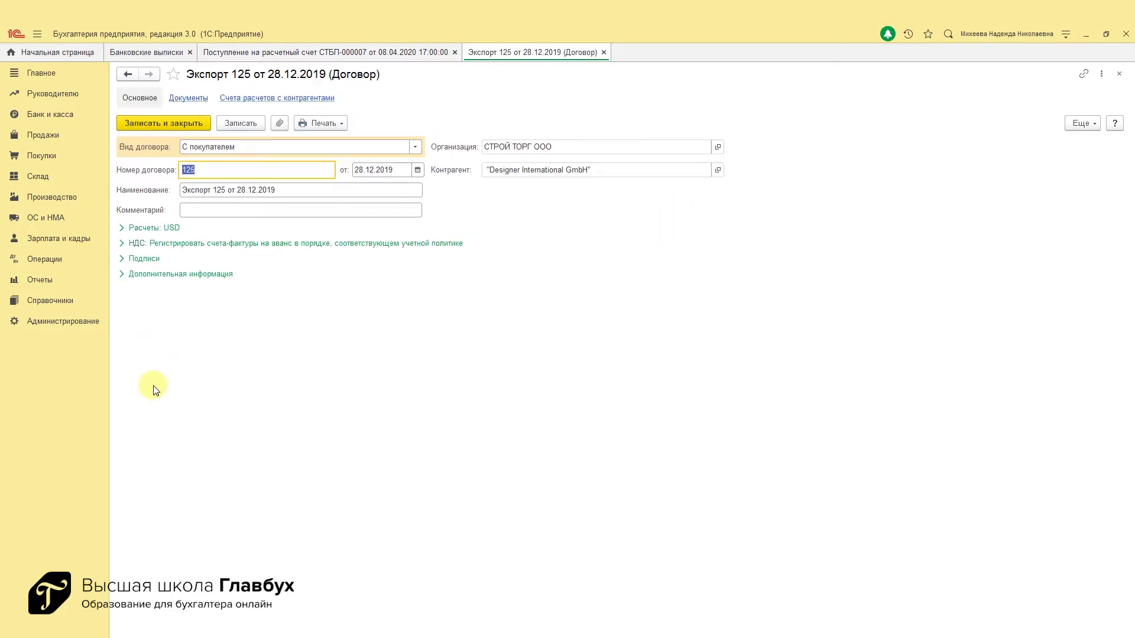
left_click(121, 228)
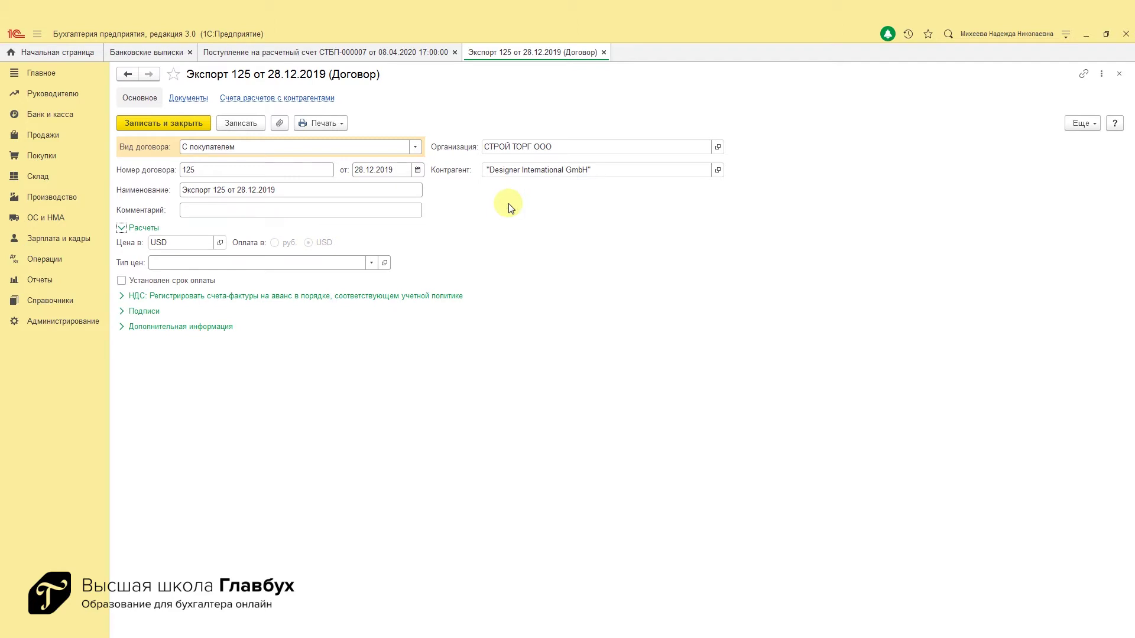
left_click(604, 52)
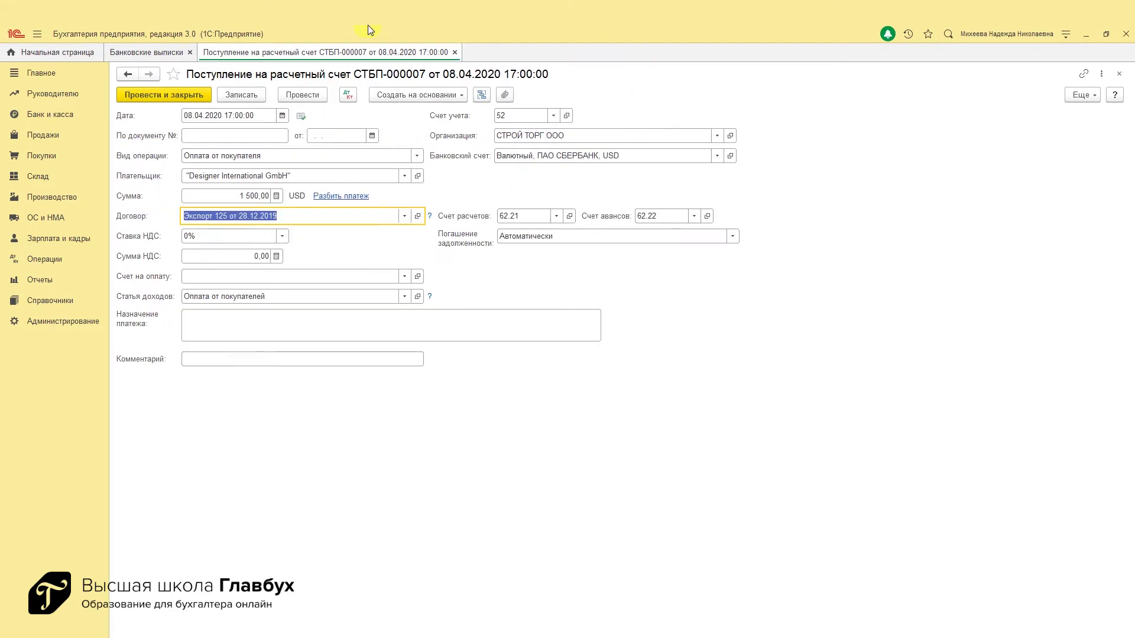
Examine the accounts and amounts in the receipt's two postings, covering the customer advance and exchange differences, then close the receipt.
left_click(350, 95)
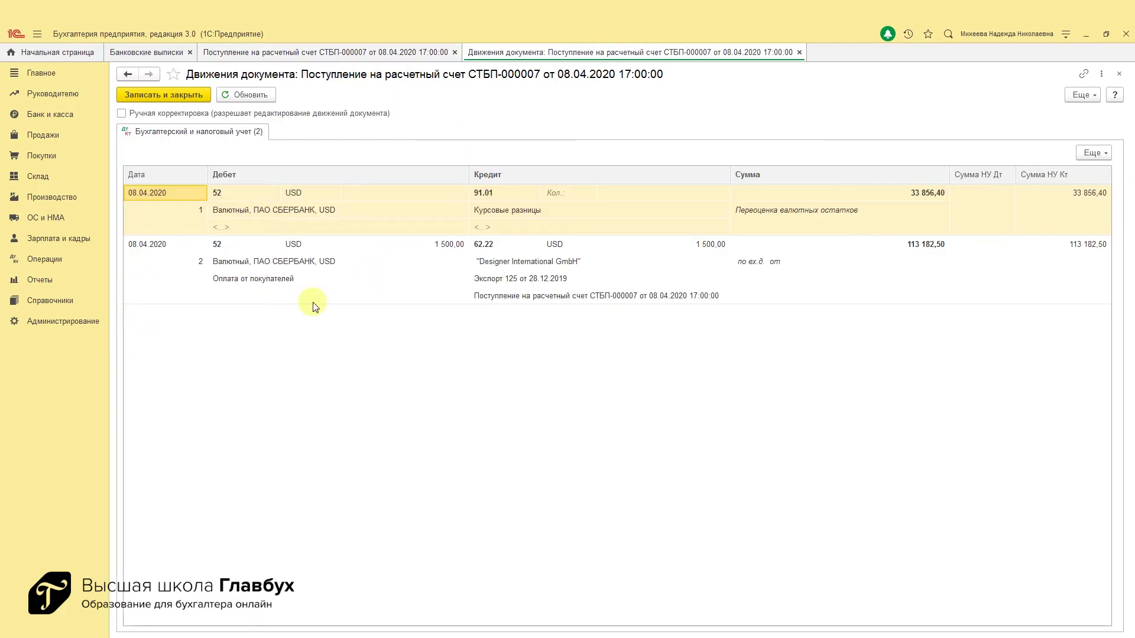
left_click(503, 251)
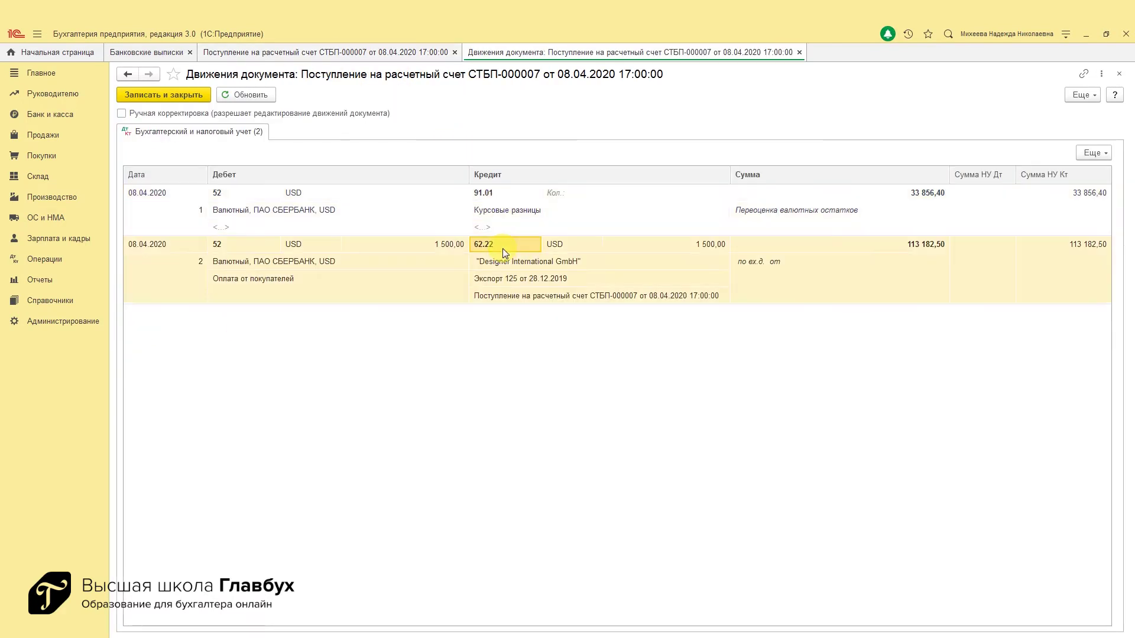
left_click(691, 245)
left_click(886, 244)
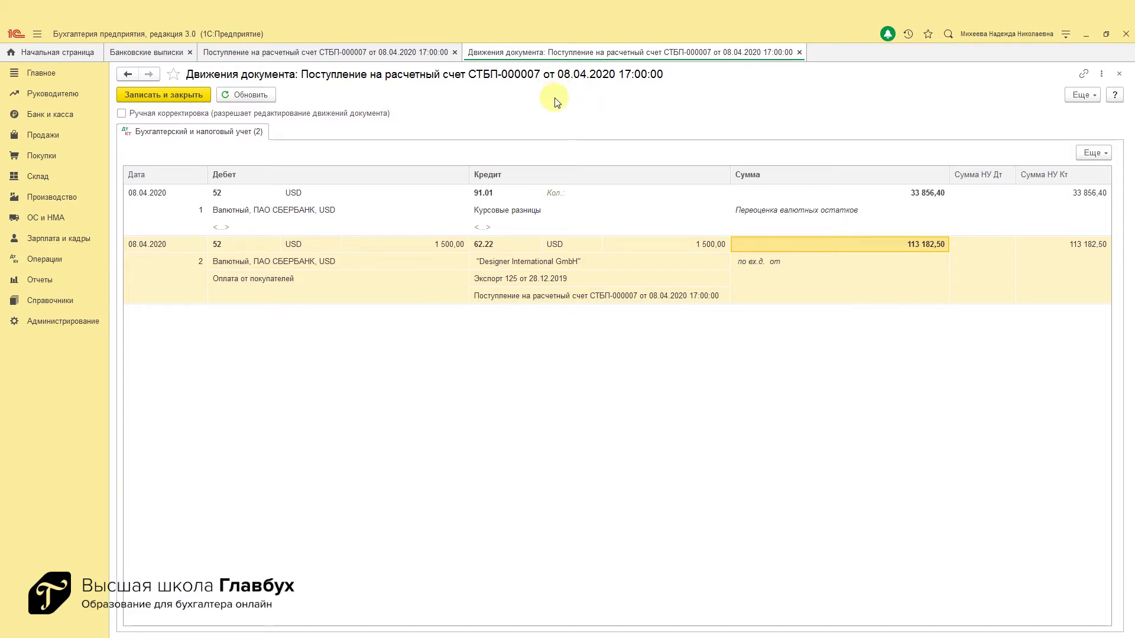
left_click(218, 193)
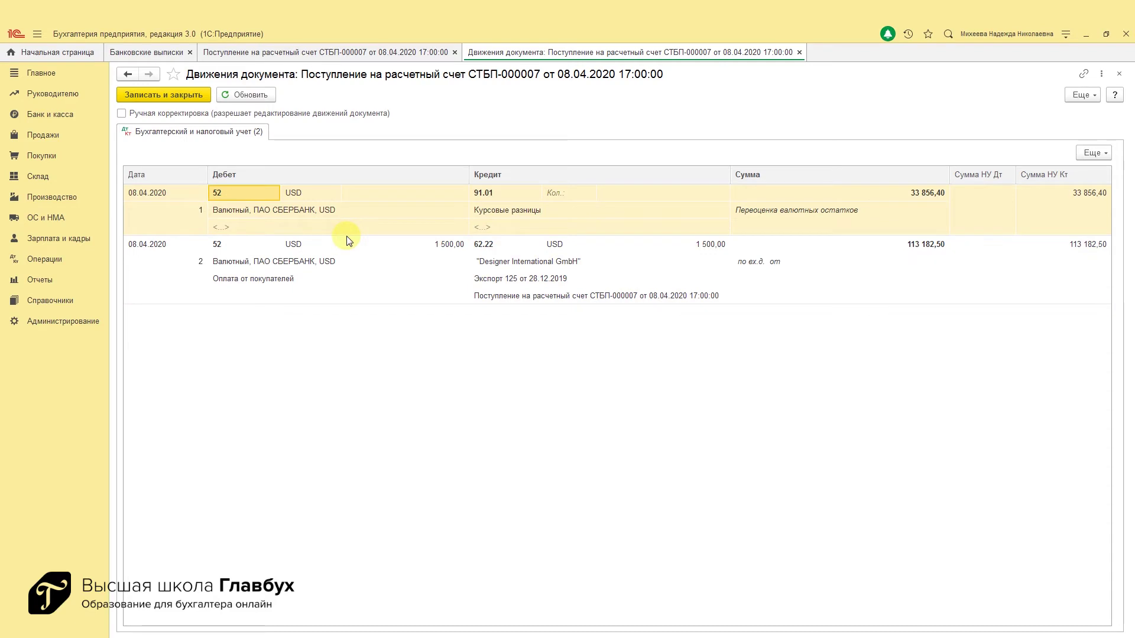
left_click(868, 194)
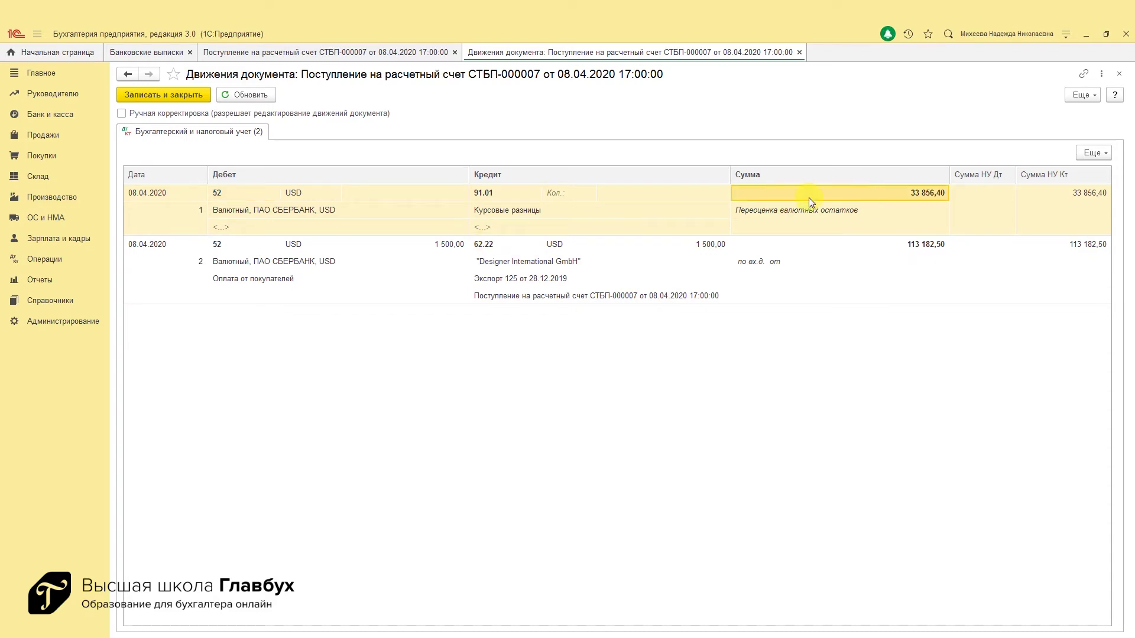
left_click(796, 52)
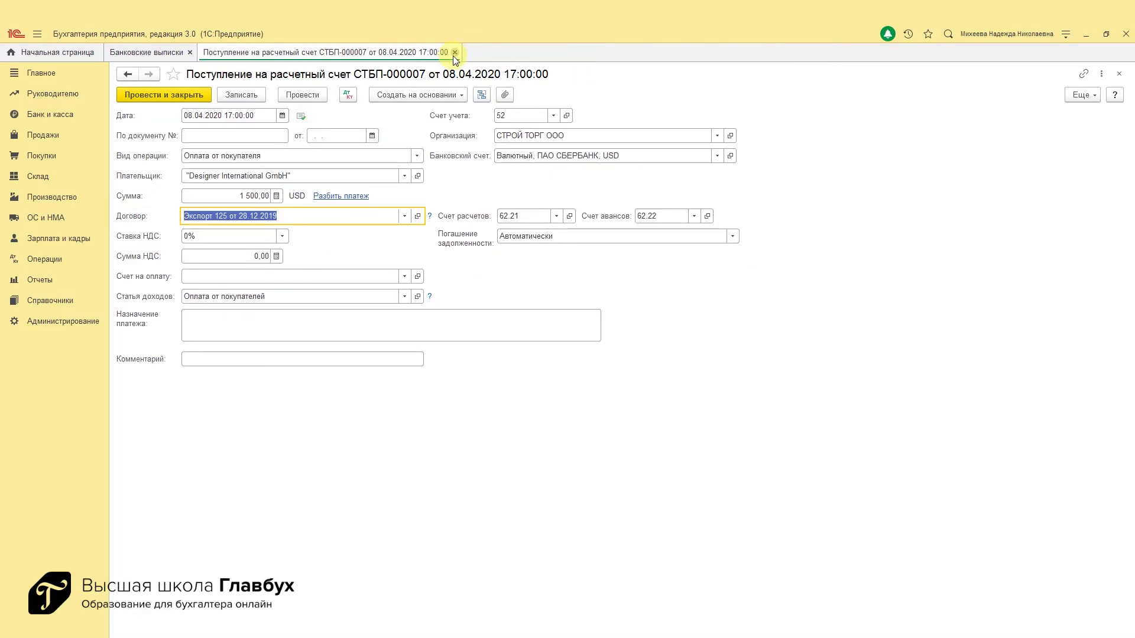
left_click(454, 53)
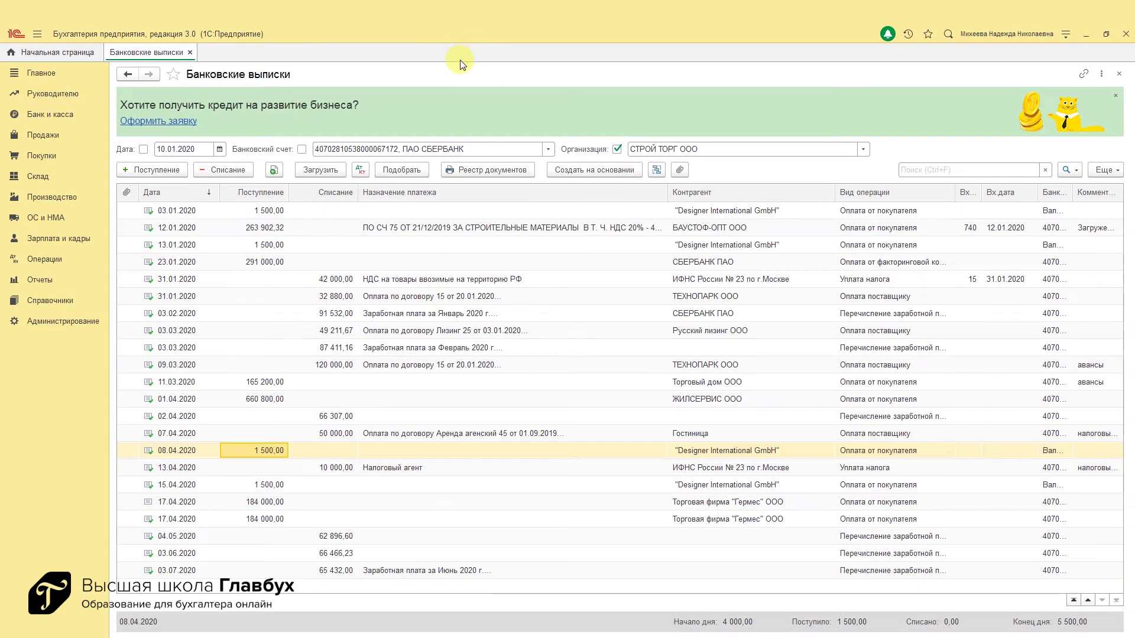
Open the 13.04.2020 goods sales document for "Designer International GmbH" and inspect its item line Агрегат "ЭЦ-11".
left_click(53, 136)
left_click(228, 138)
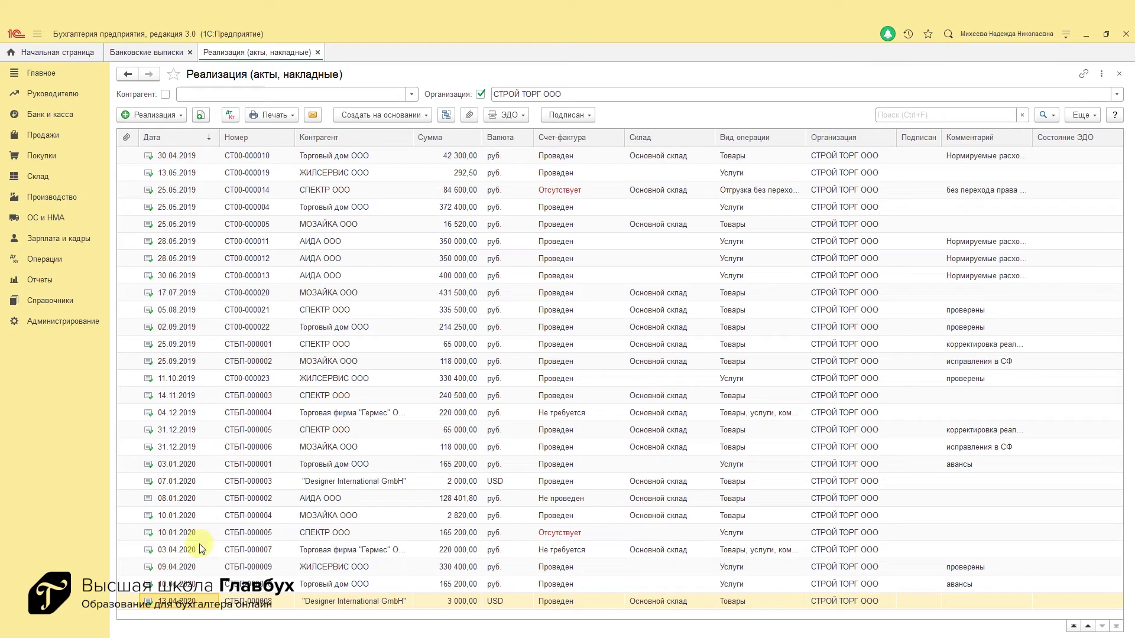
double_click(191, 599)
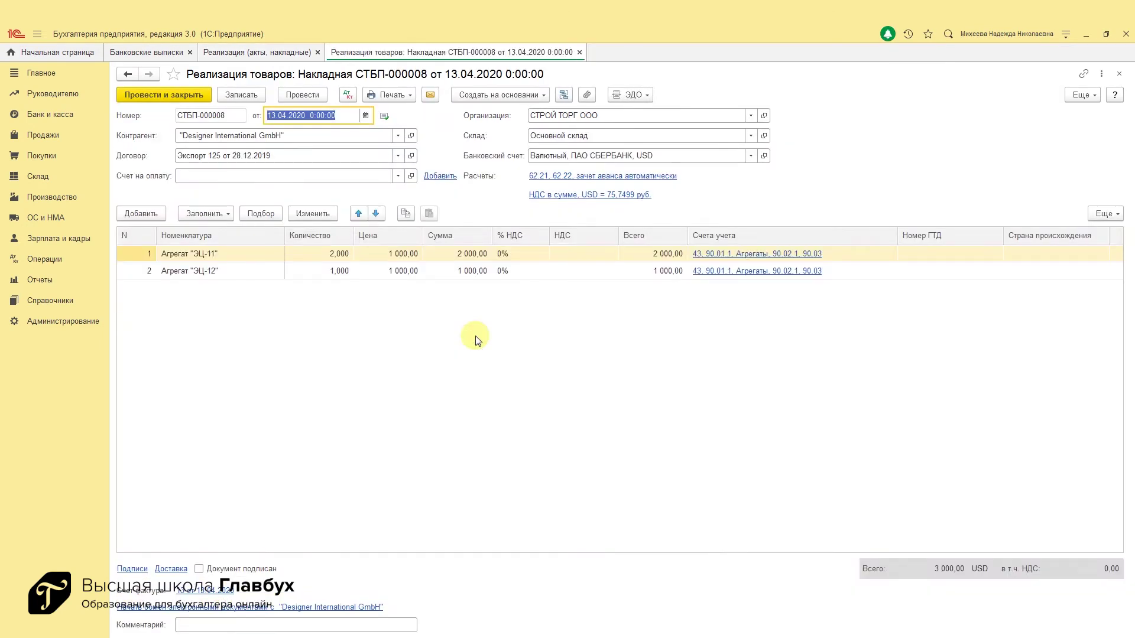
left_click(222, 254)
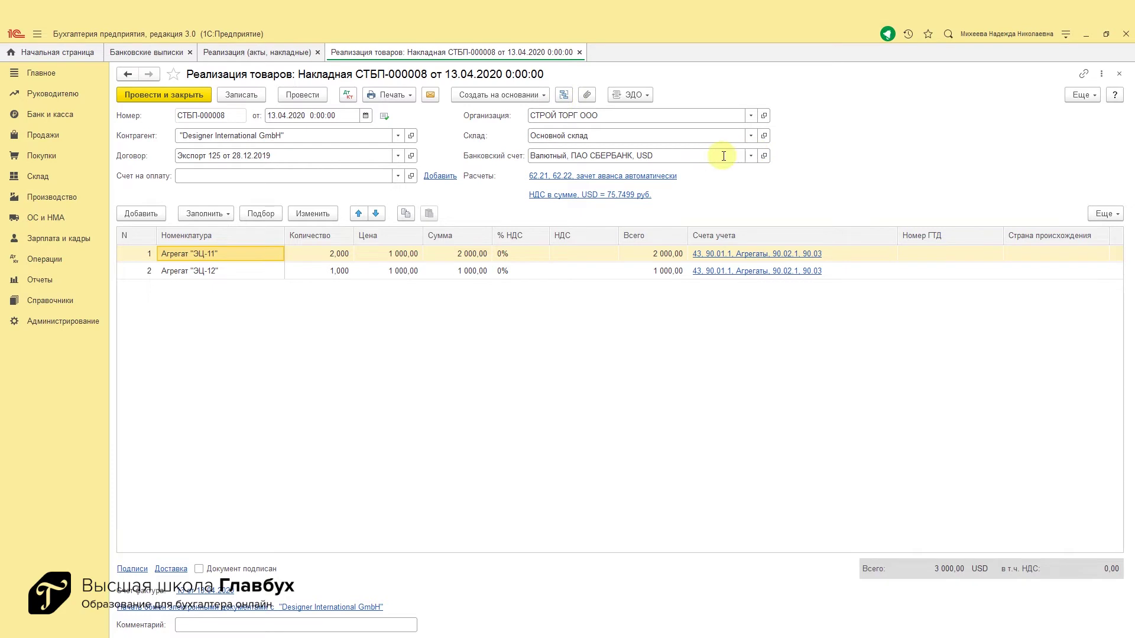
Check the card of the currency bank account used in the sales document, then close the document and the sales list.
left_click(764, 156)
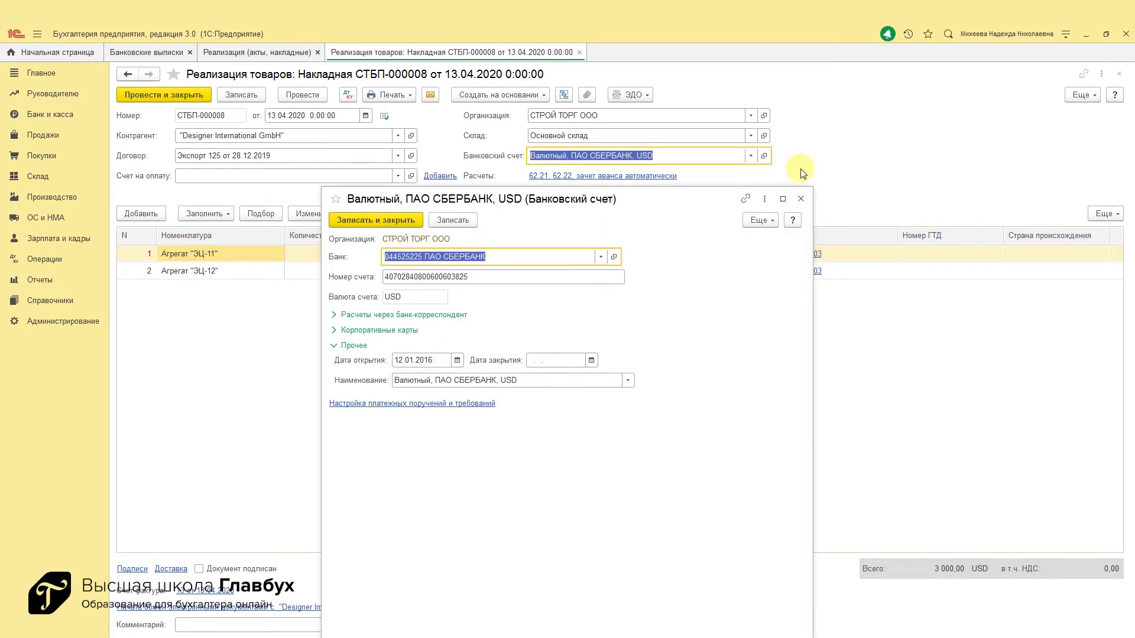
left_click(801, 198)
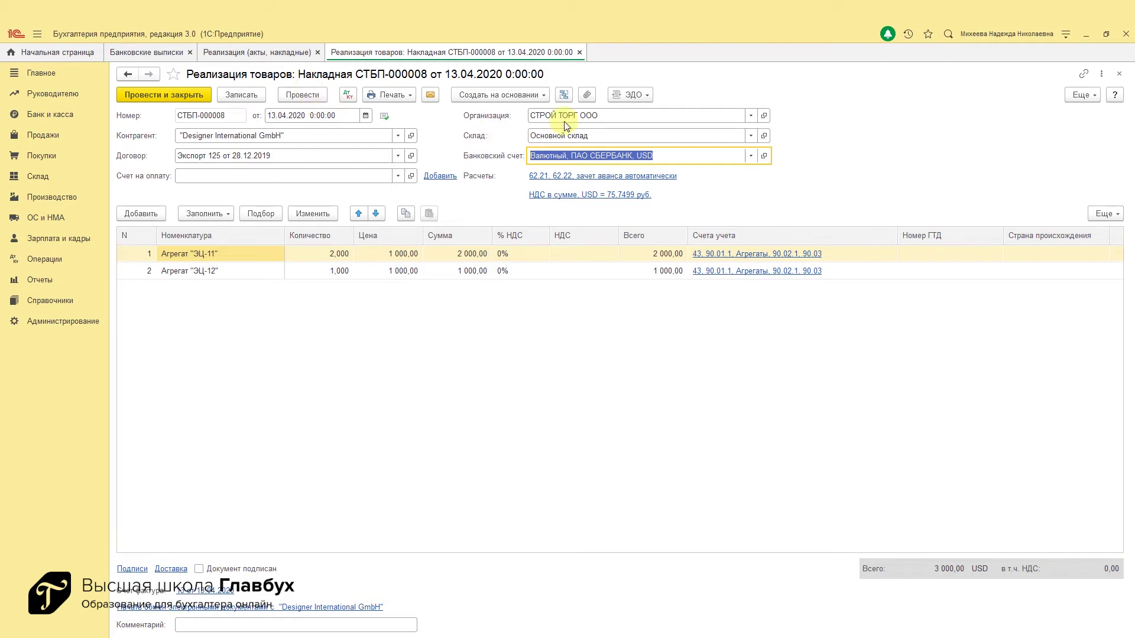
left_click(578, 53)
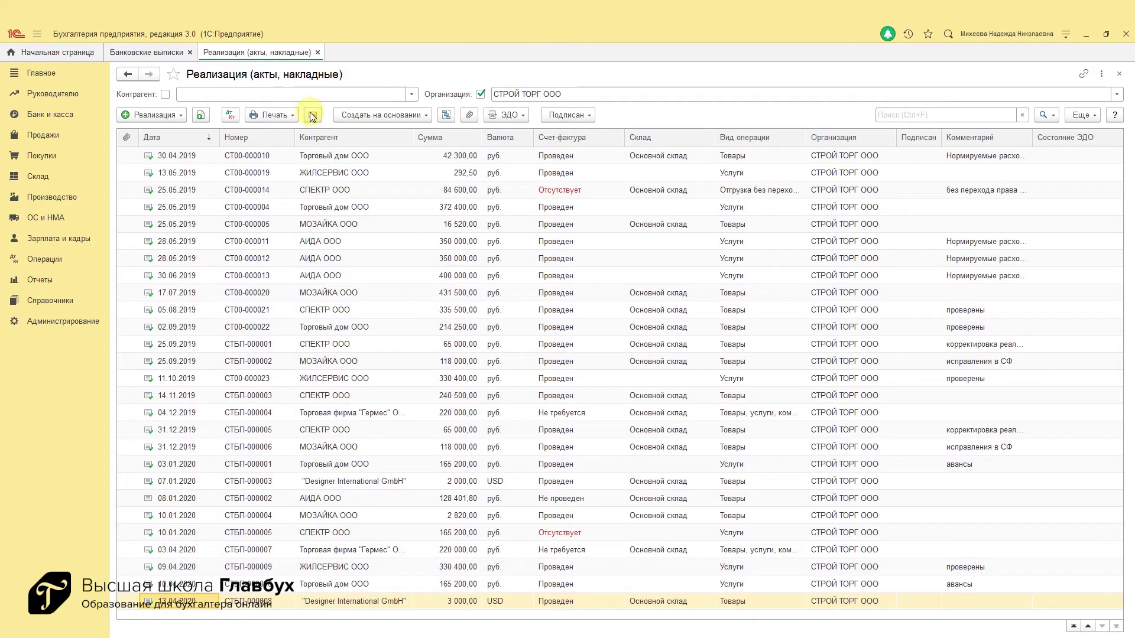
left_click(317, 52)
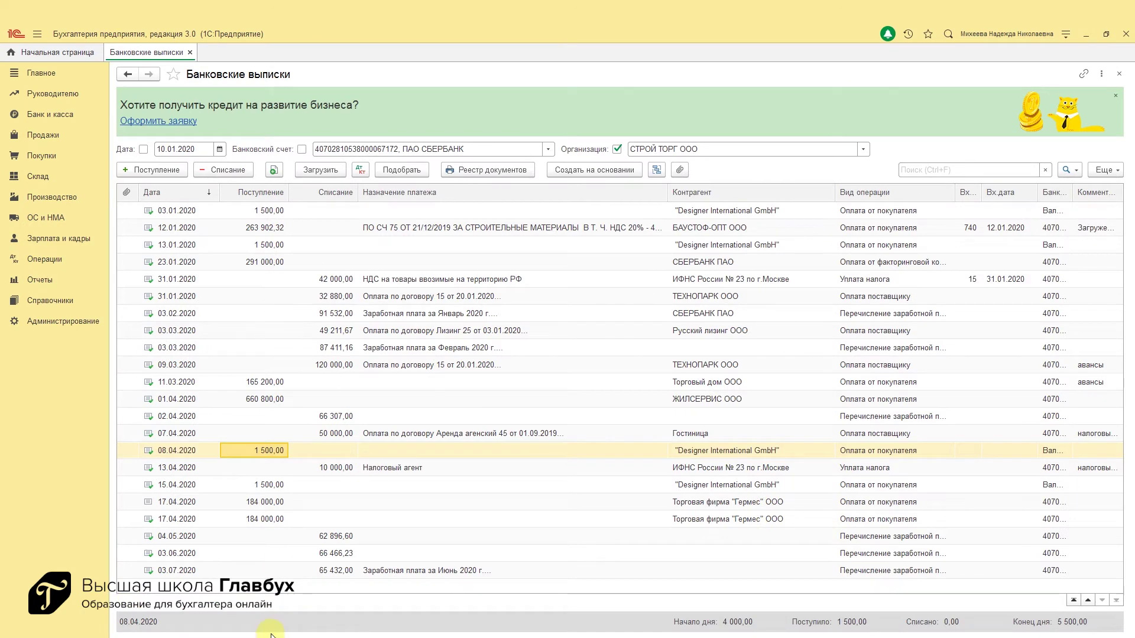
Review the 15.04.2020 bank receipt from "Designer International GmbH", then close it and the bank statements list.
double_click(266, 485)
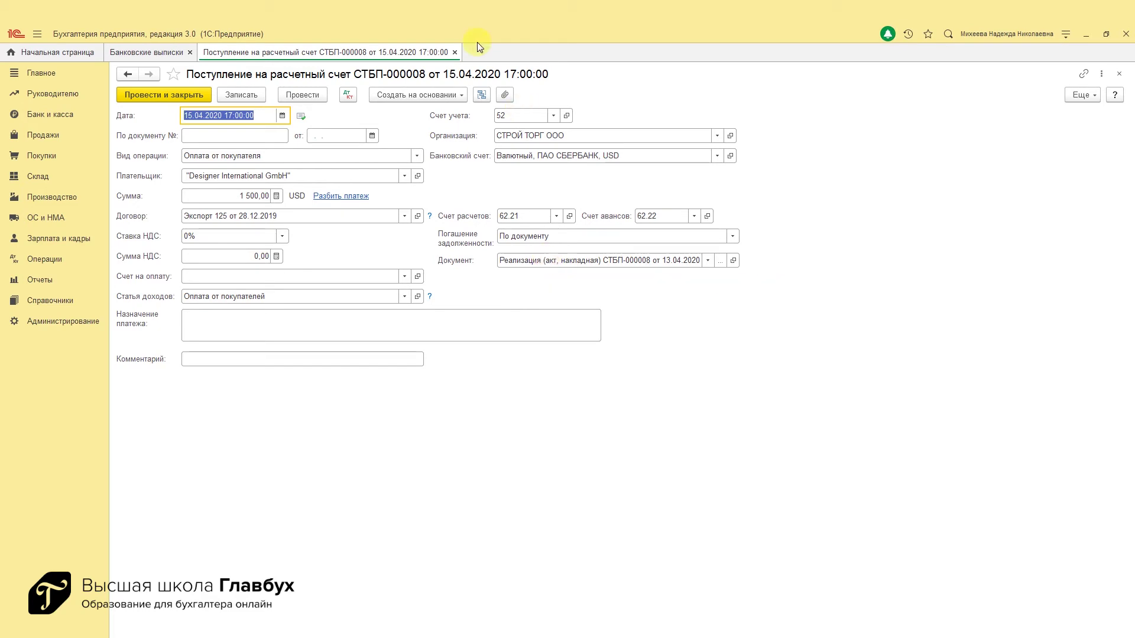
left_click(454, 52)
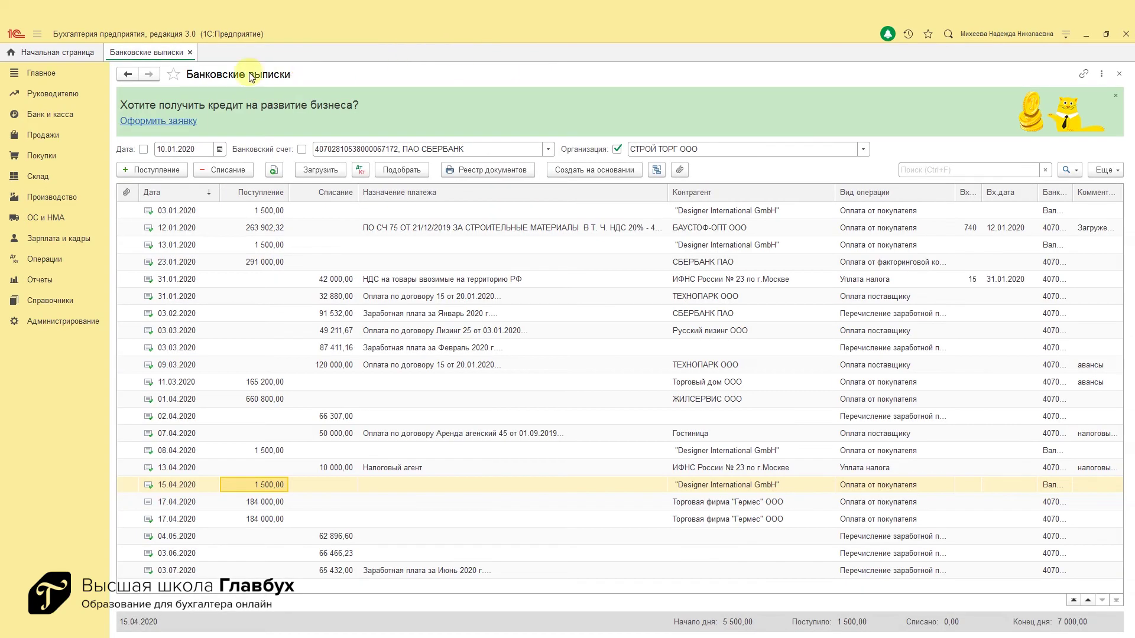
left_click(189, 52)
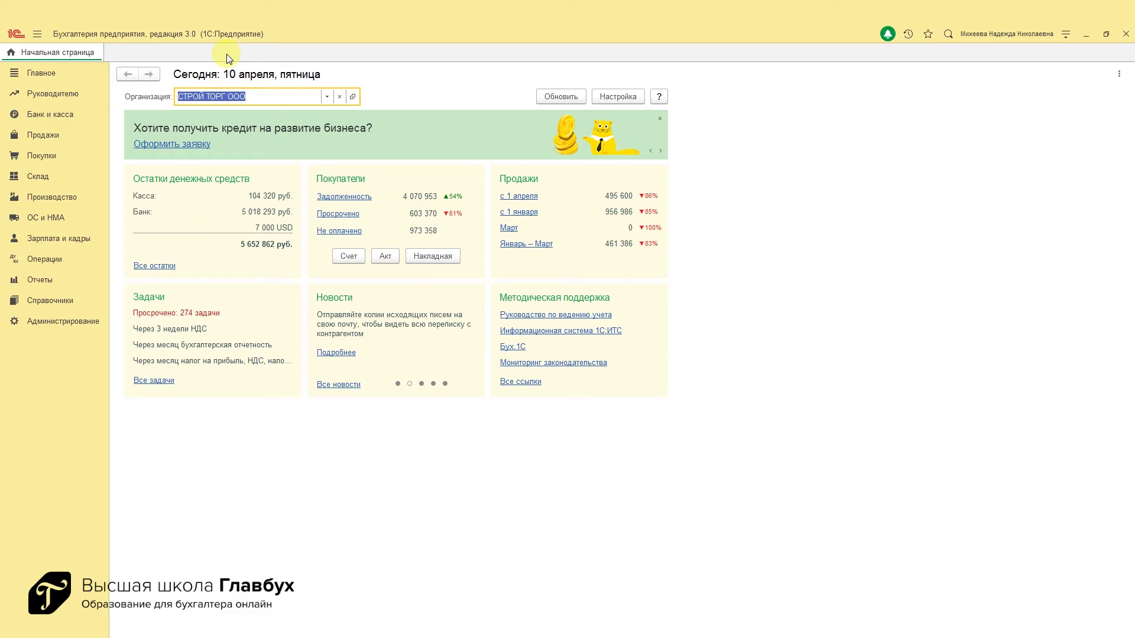
Open the 30.04.2020 zero VAT rate confirmation among the VAT regulatory operations and check its event and 0% sales amount.
left_click(47, 260)
left_click(197, 293)
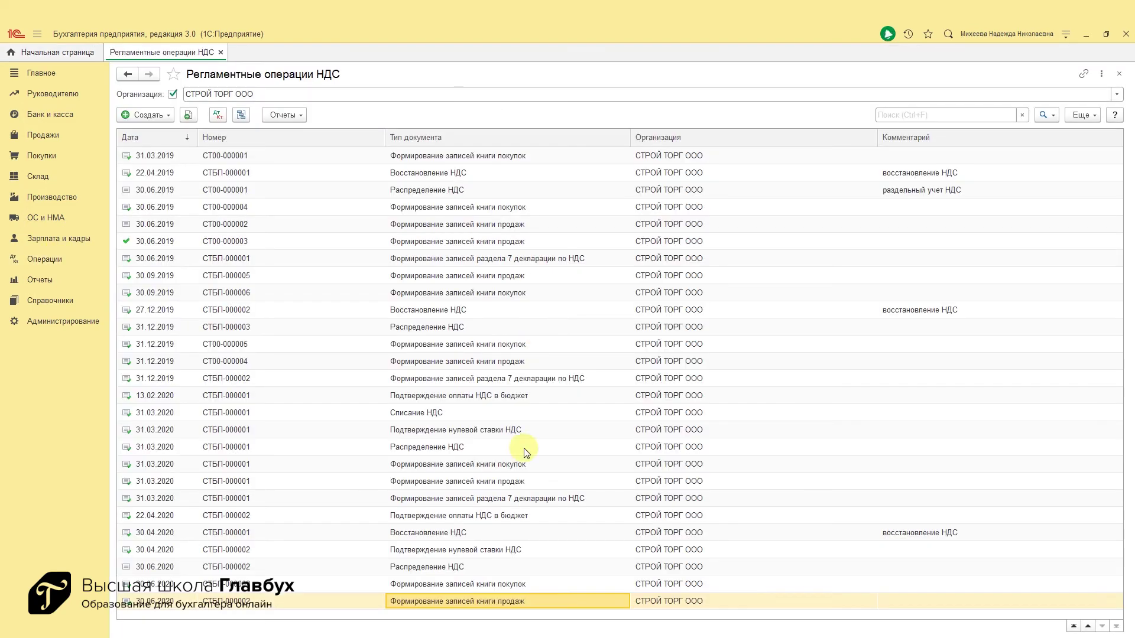
double_click(501, 550)
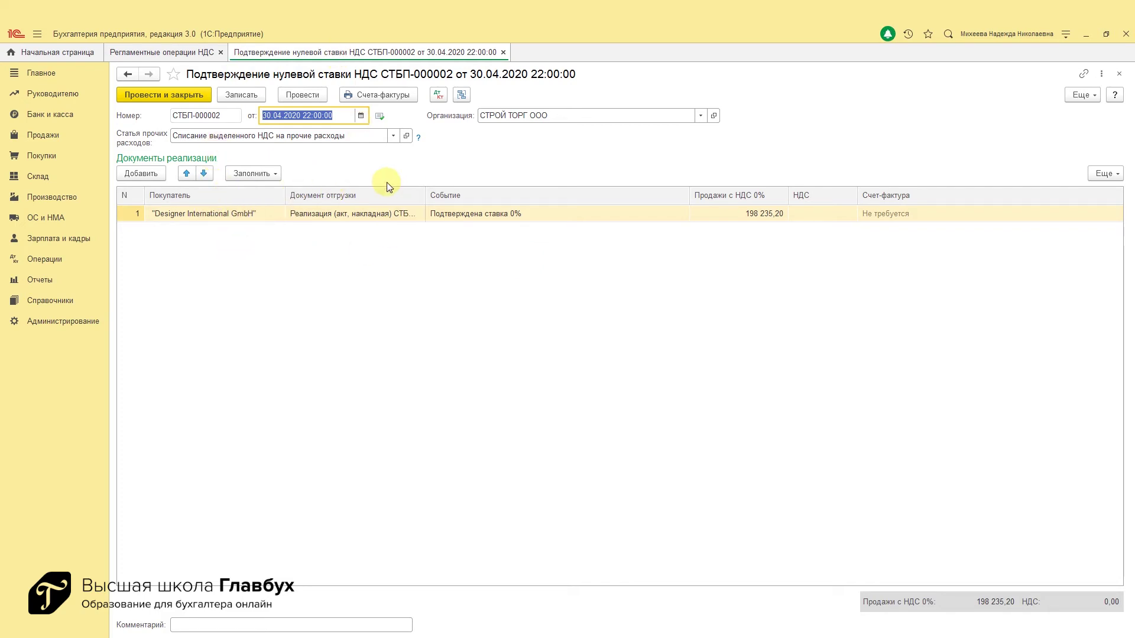
left_click(544, 214)
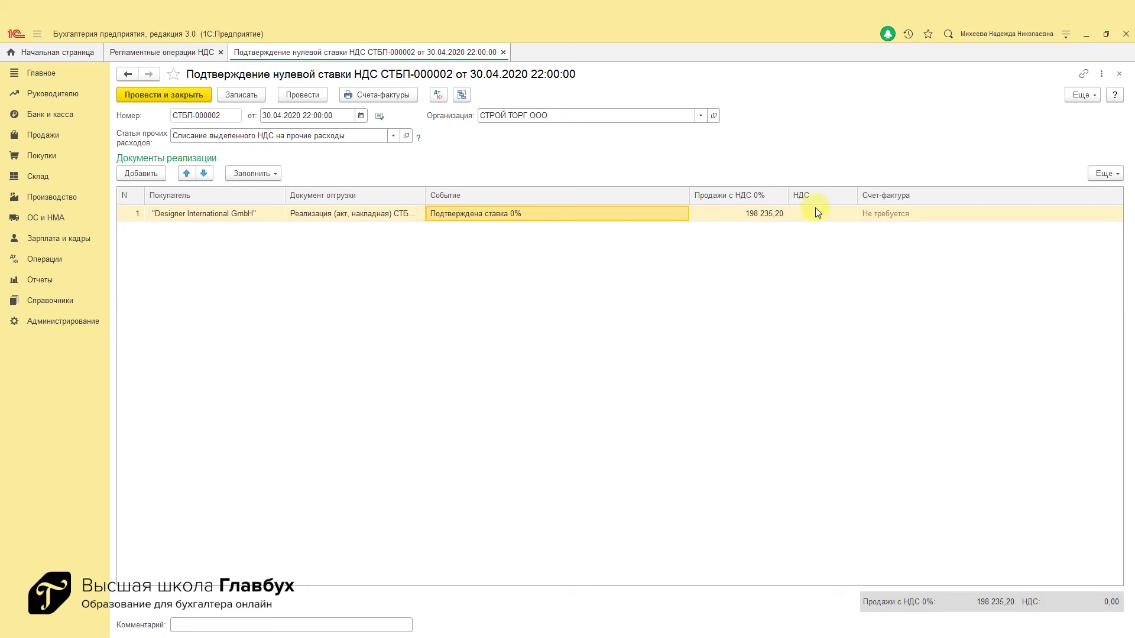
left_click(763, 217)
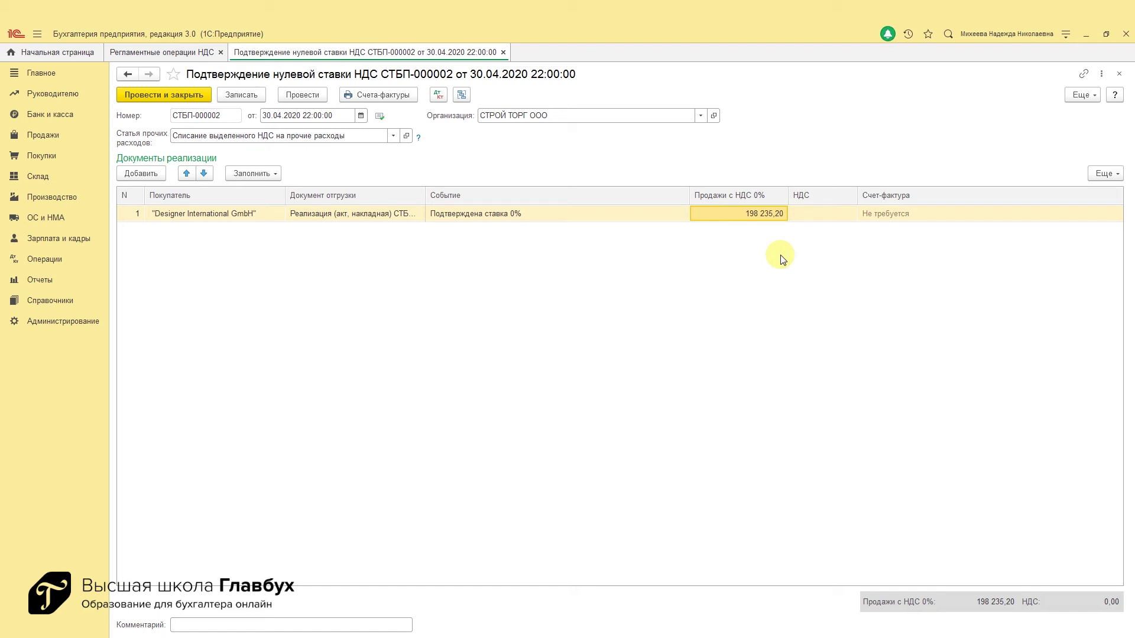
Check the "Designer International GmbH" 0% sales amount in the sales book for Q2 2020, then return to the event in the zero-rate confirmation.
left_click(40, 279)
left_click(345, 276)
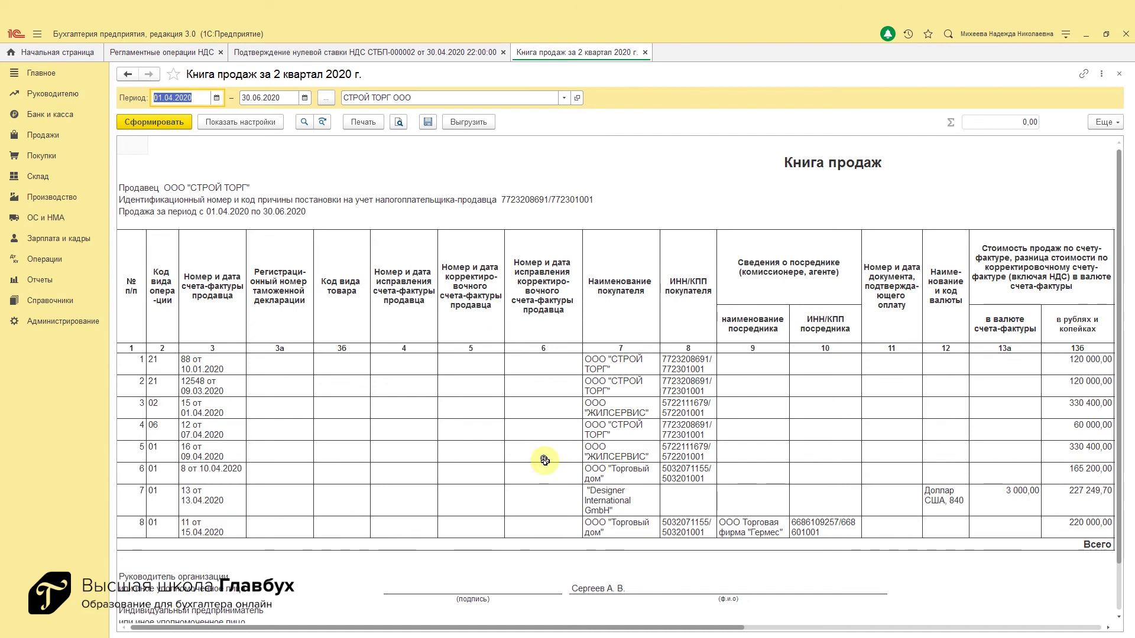
left_click(634, 511)
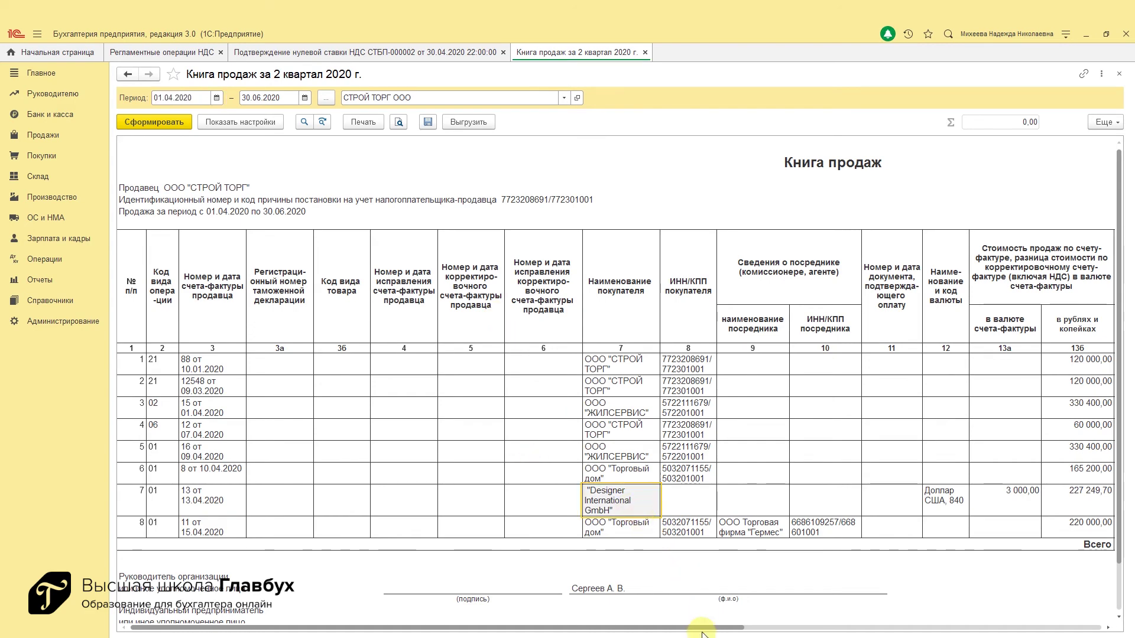
left_click_drag(683, 629, 1044, 634)
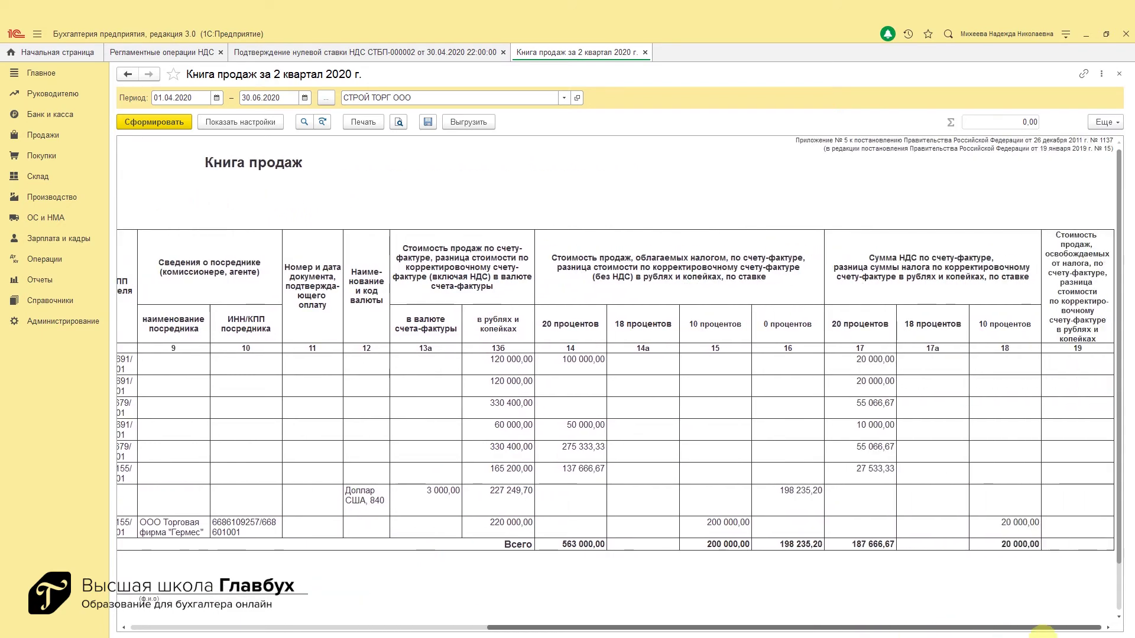
left_click(795, 503)
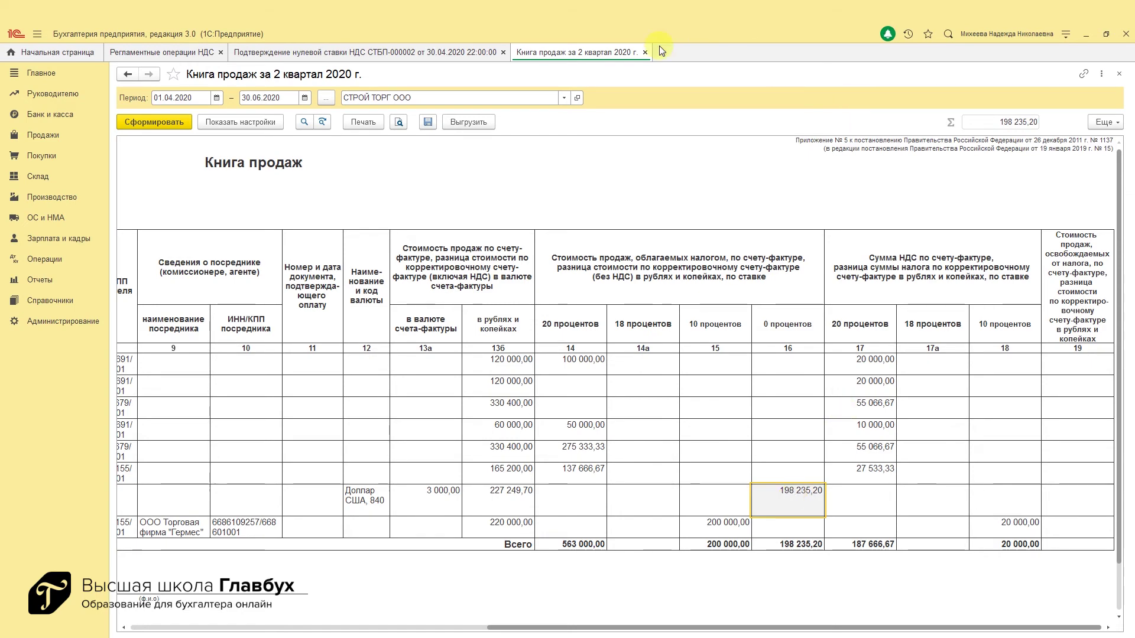
left_click(644, 52)
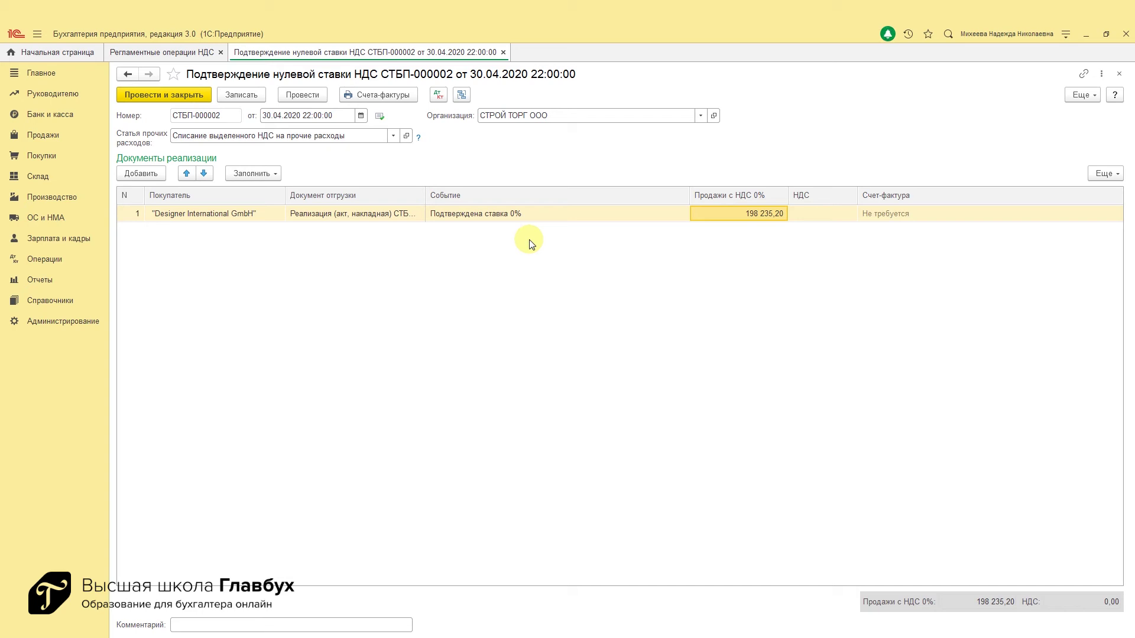
left_click(555, 215)
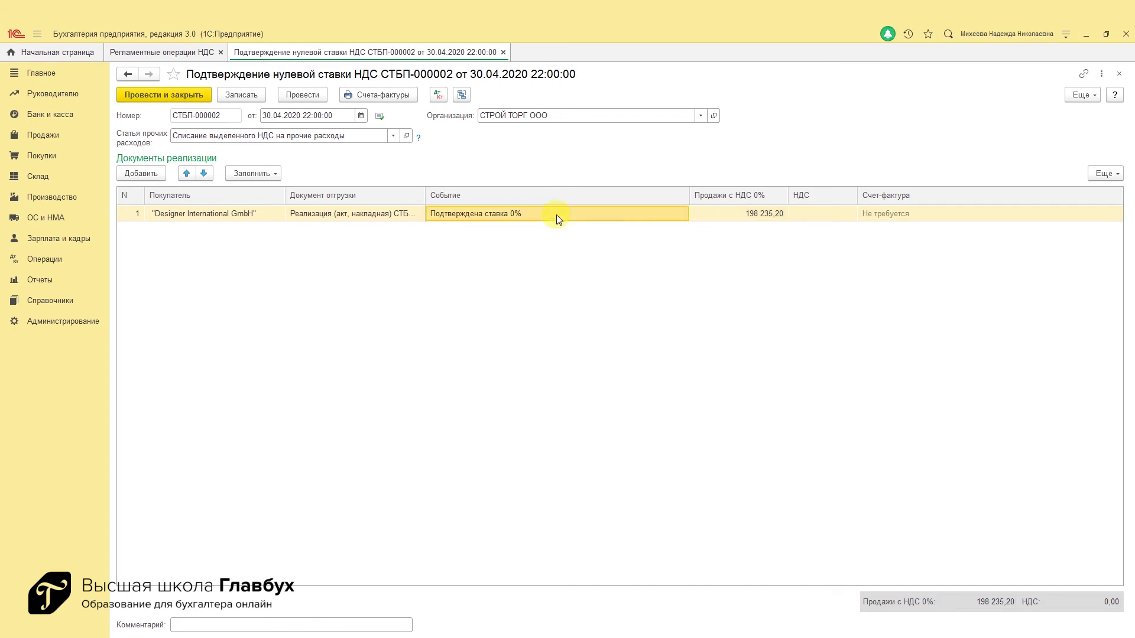
Set the event of the "Designer International GmbH" row to "Не подтверждена ставка 0%" and post the zero-rate confirmation.
left_click(555, 215)
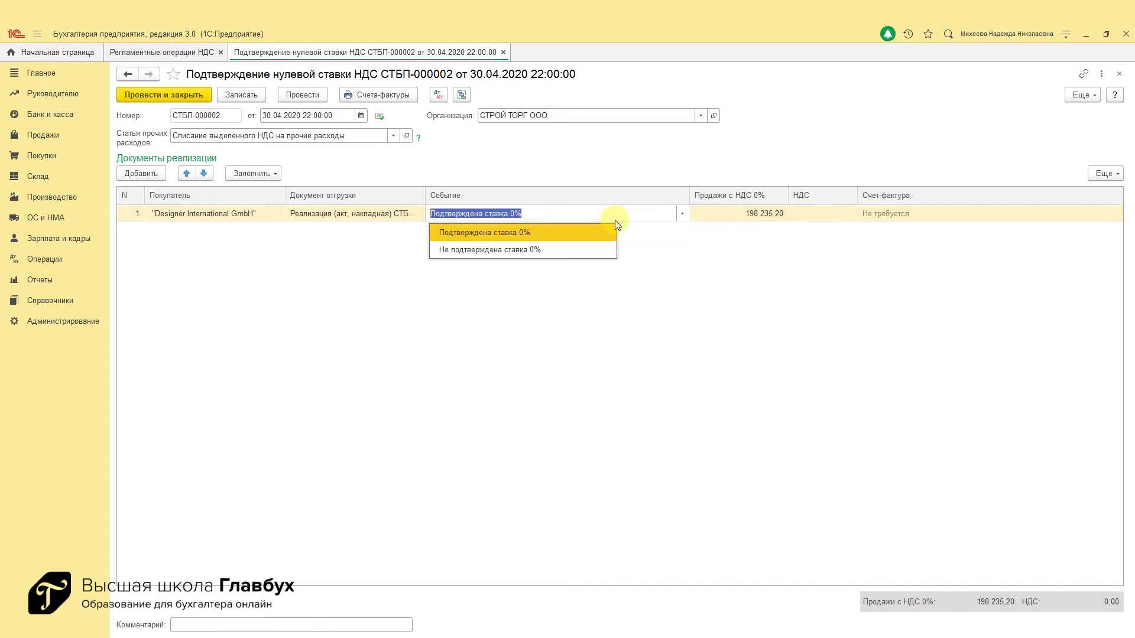
left_click(528, 253)
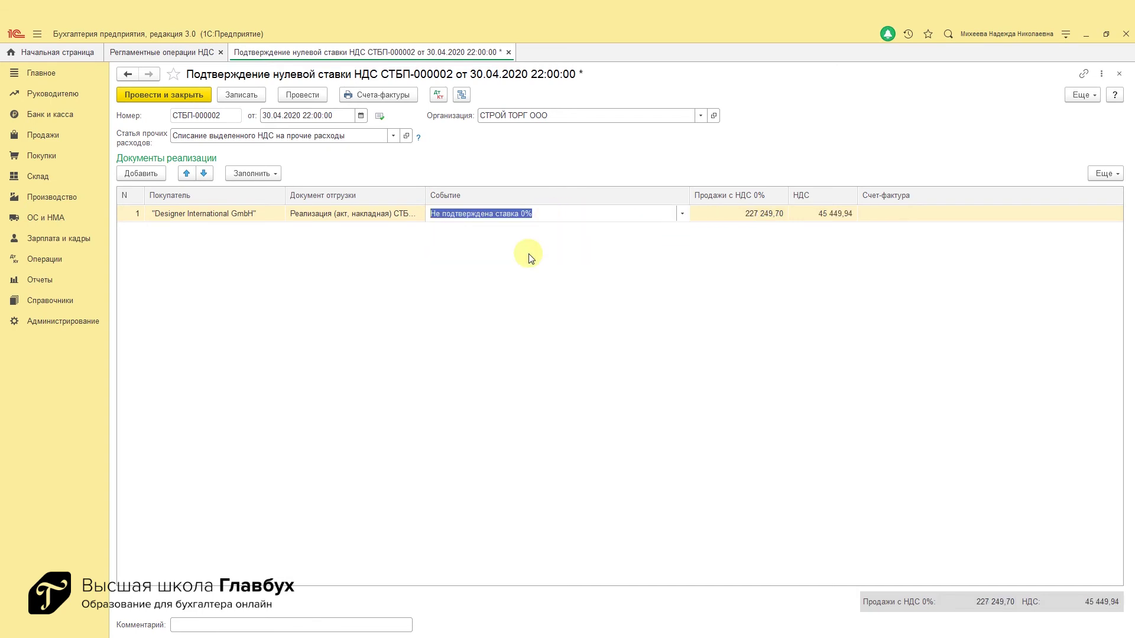
left_click(298, 96)
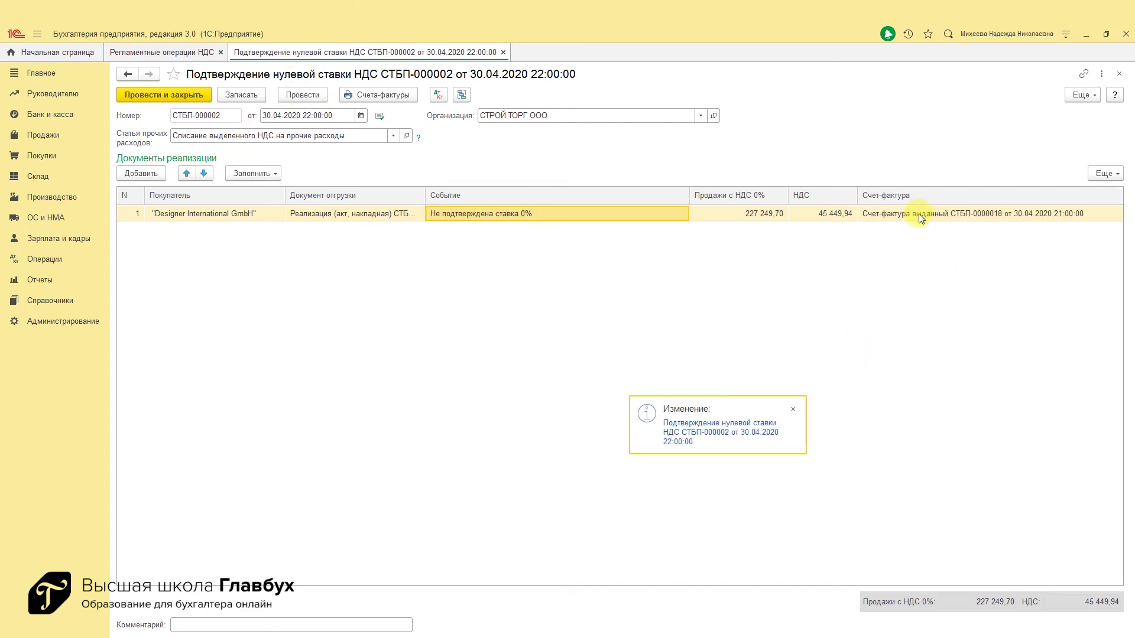
Check the issued invoice and the accounting entries of the zero-rate confirmation, then close the document and the VAT regulatory operations list.
left_click(958, 214)
left_click(438, 95)
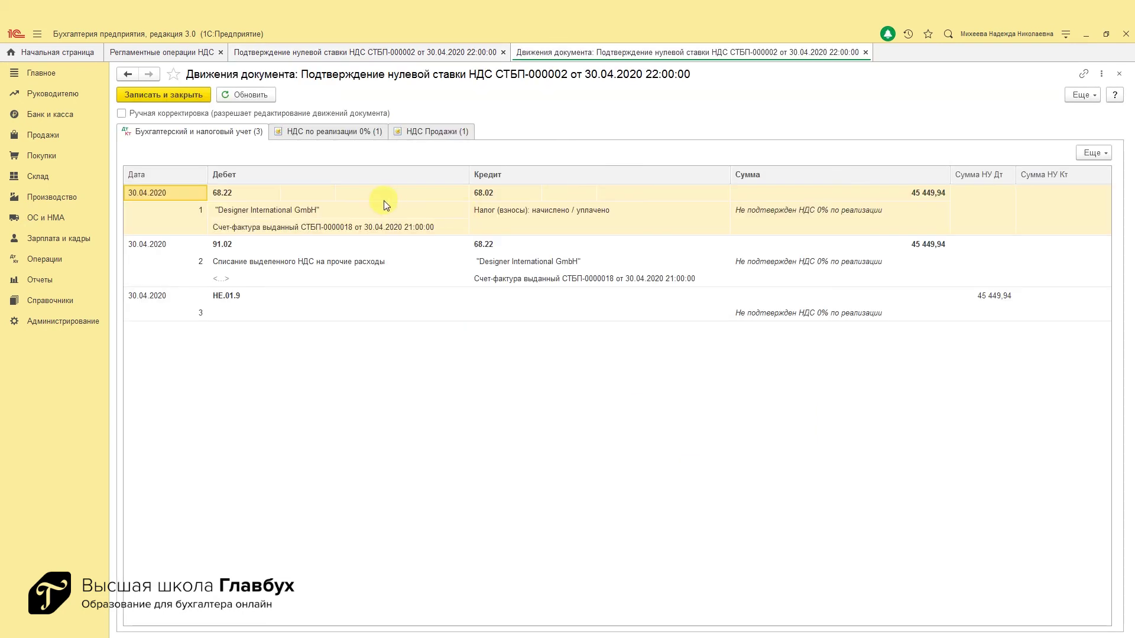
left_click(512, 191)
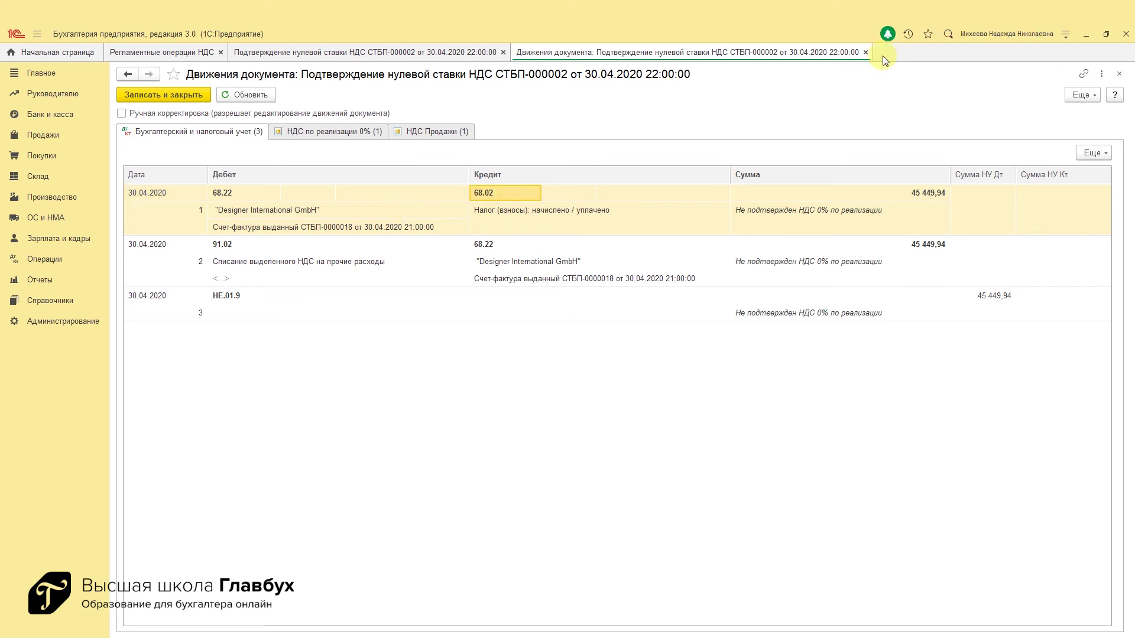
left_click(865, 52)
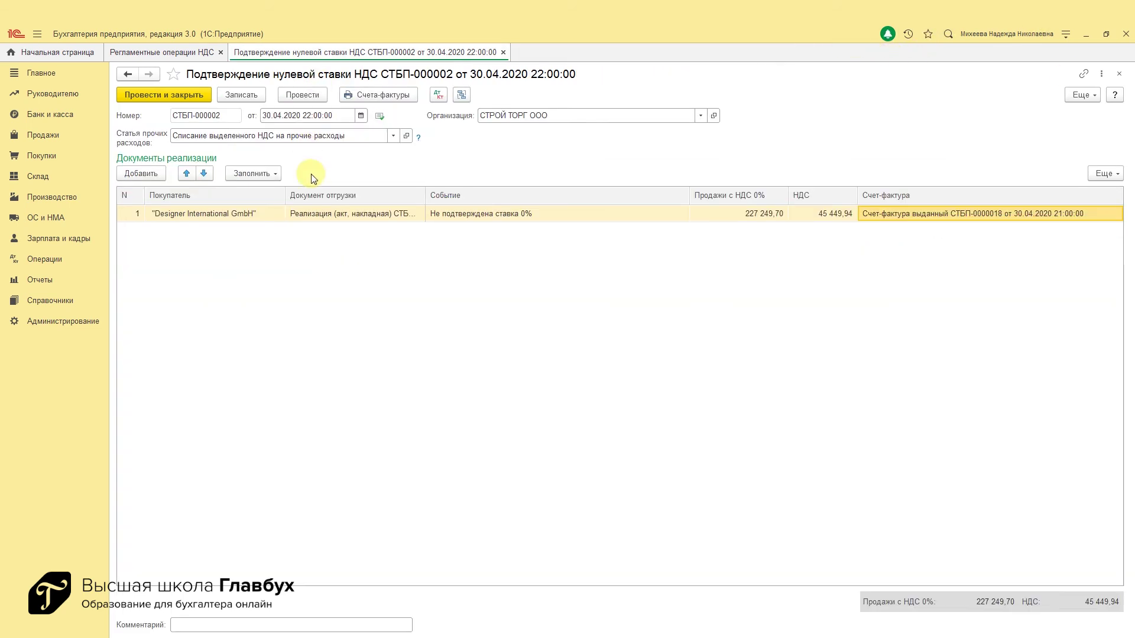
left_click(503, 52)
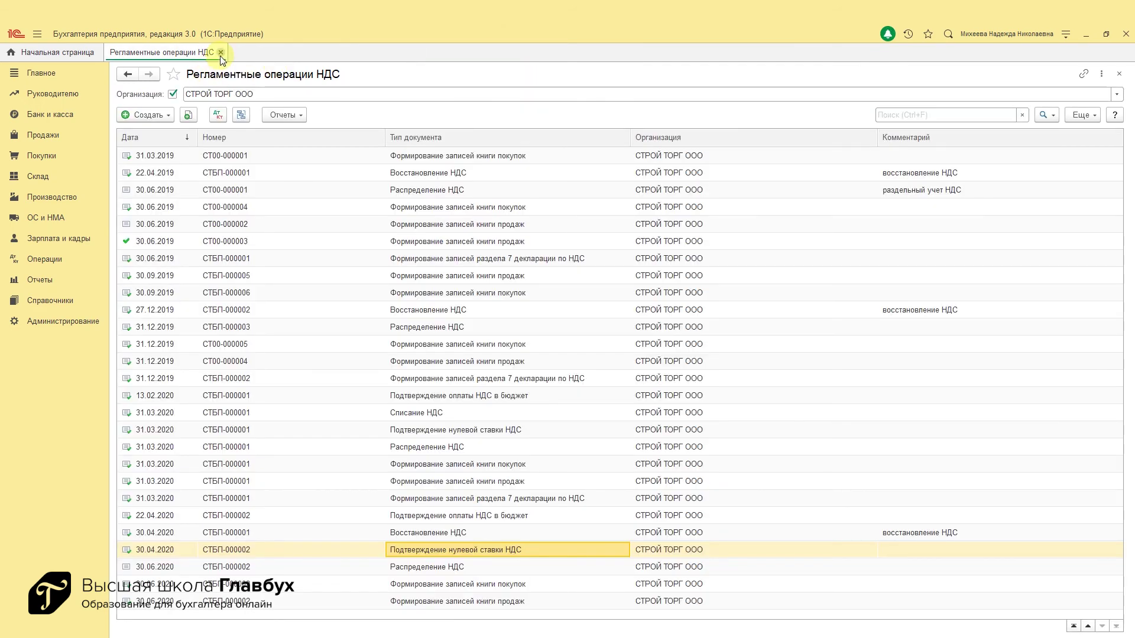
left_click(221, 53)
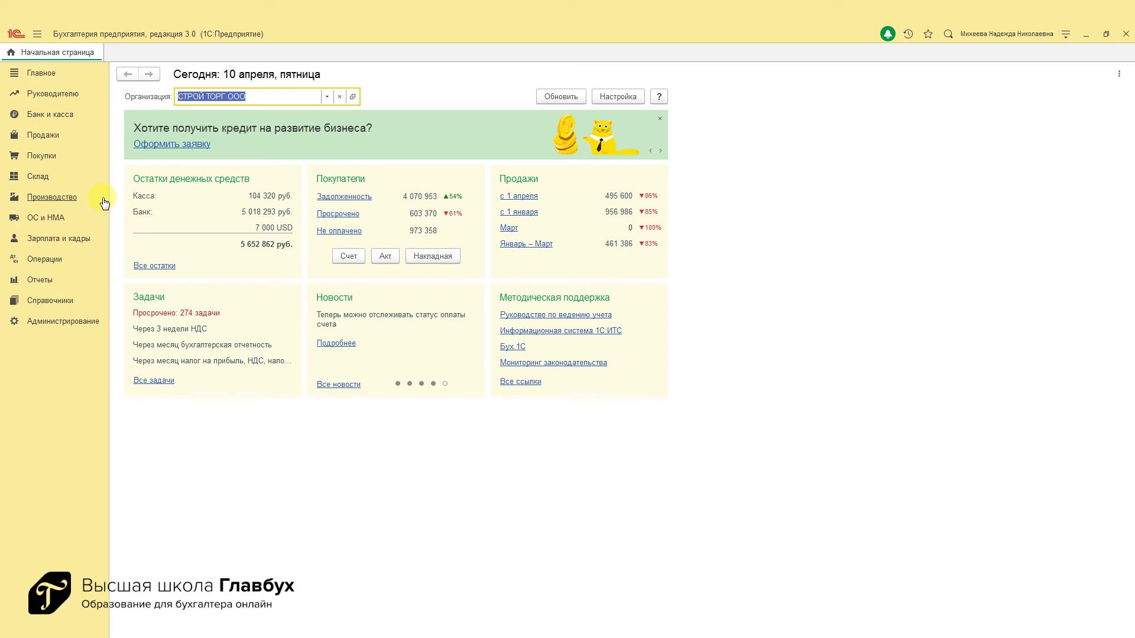
Open the 13.04.2020 export customs declaration from the sales documents and check its operation code and the transport type options.
left_click(42, 136)
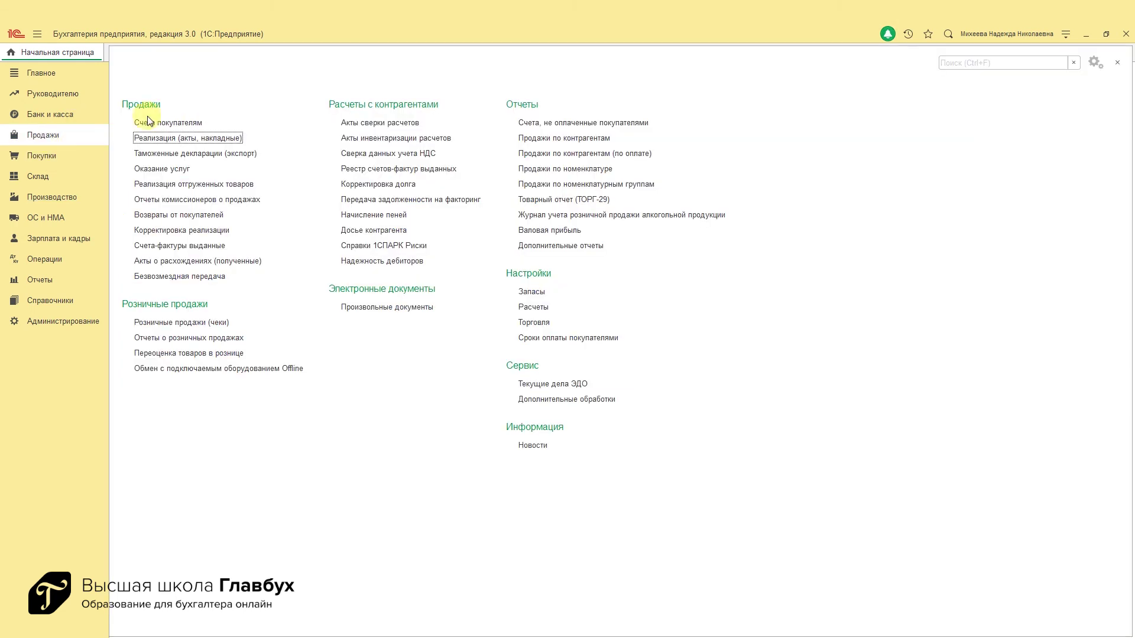
left_click(205, 156)
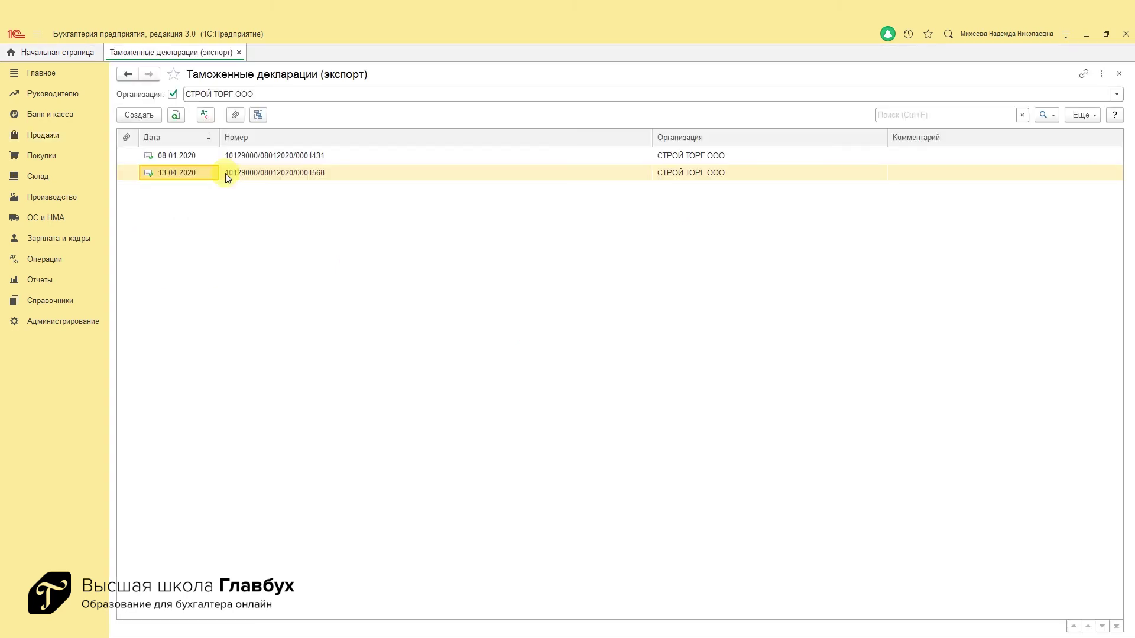
double_click(285, 172)
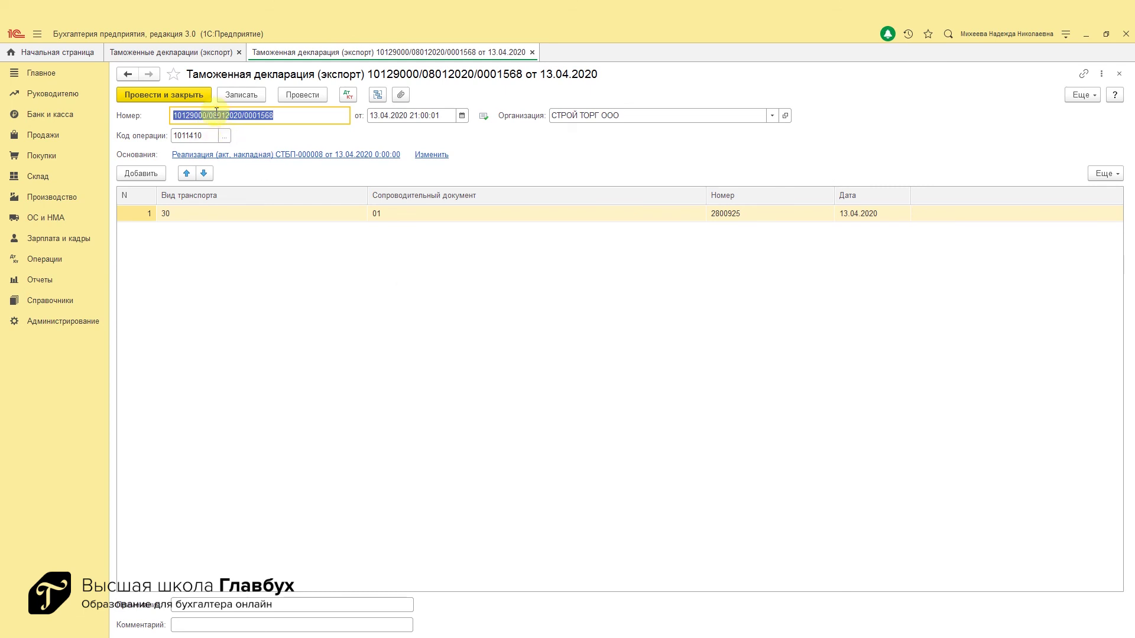
left_click(205, 136)
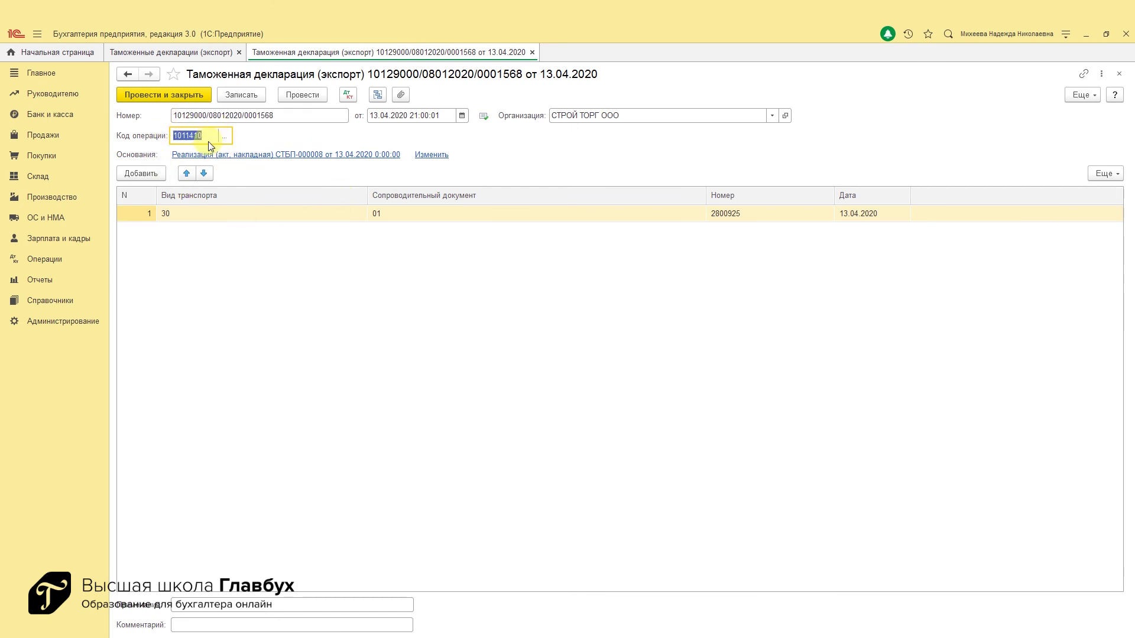
left_click(207, 214)
left_click(319, 212)
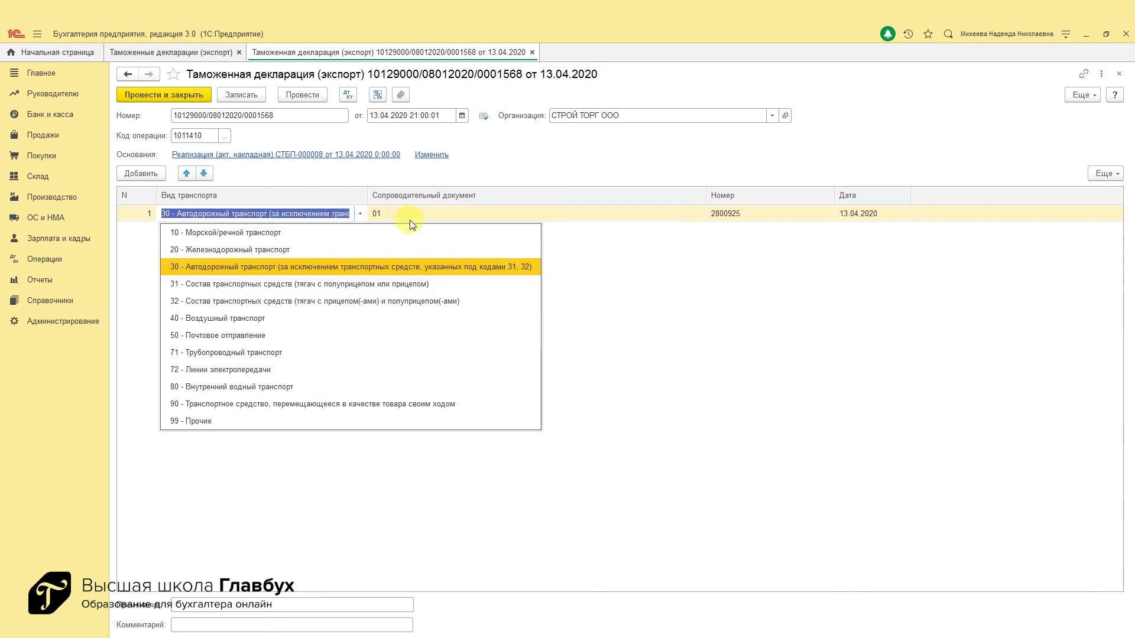
key("Escape")
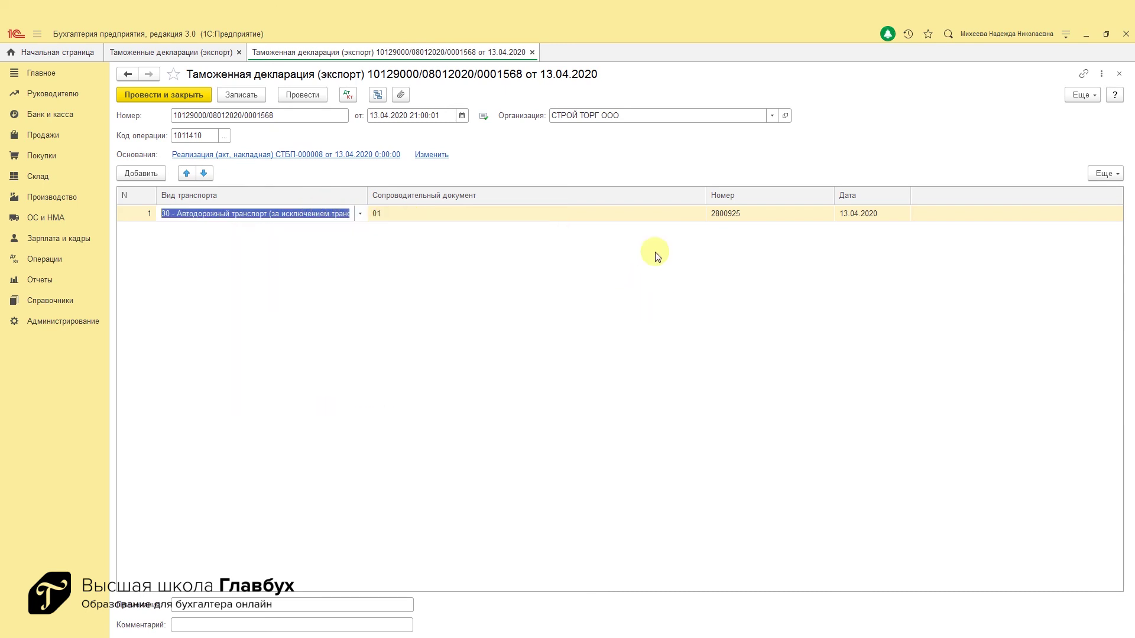
Check the accompanying document's type options, number and date in the customs declaration, then close it and the export declarations list.
left_click(473, 216)
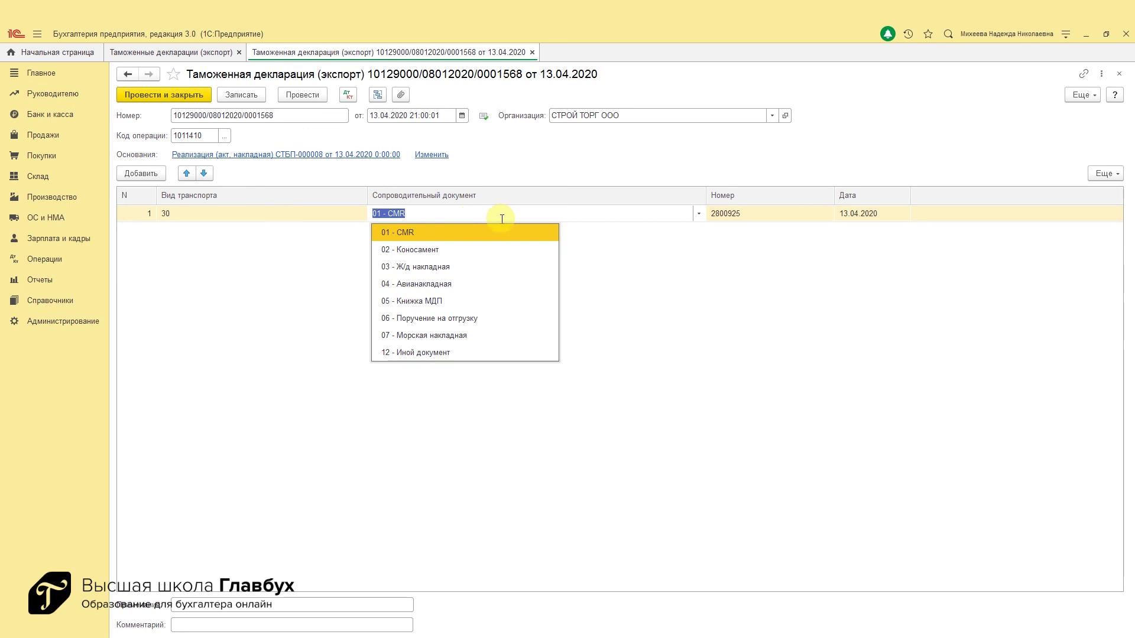
key("Escape")
left_click(794, 215)
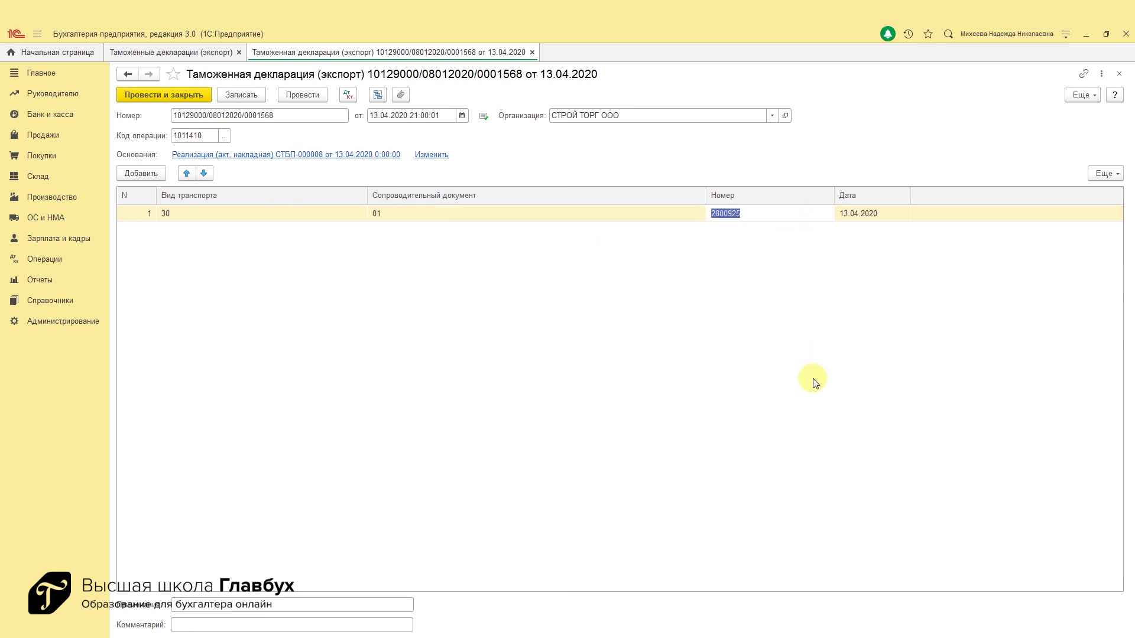
left_click(891, 218)
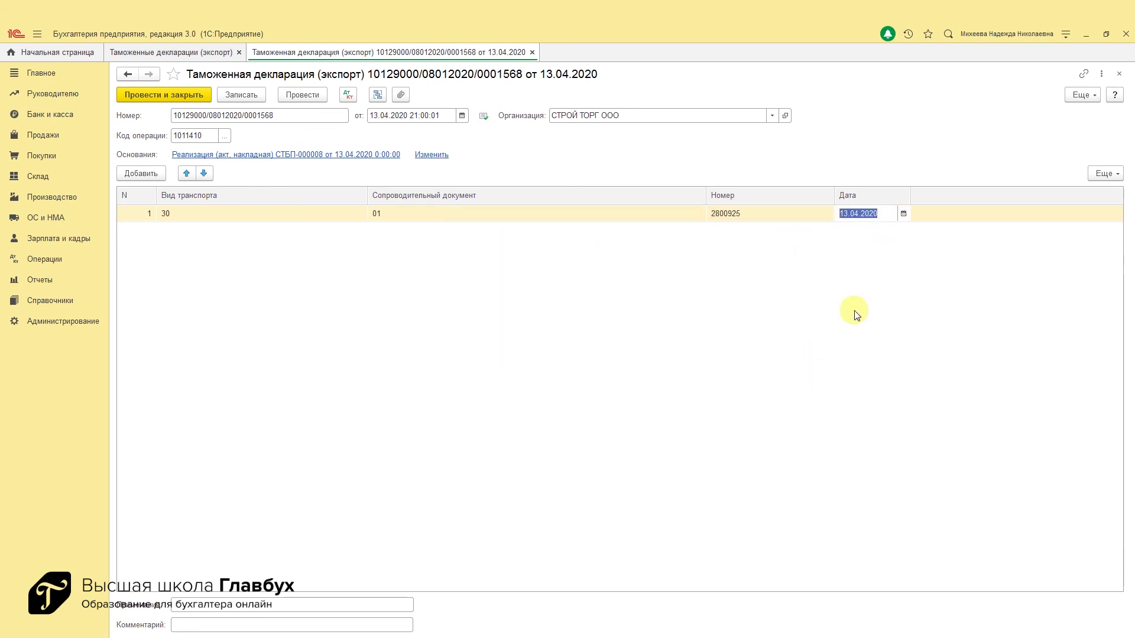
left_click(532, 52)
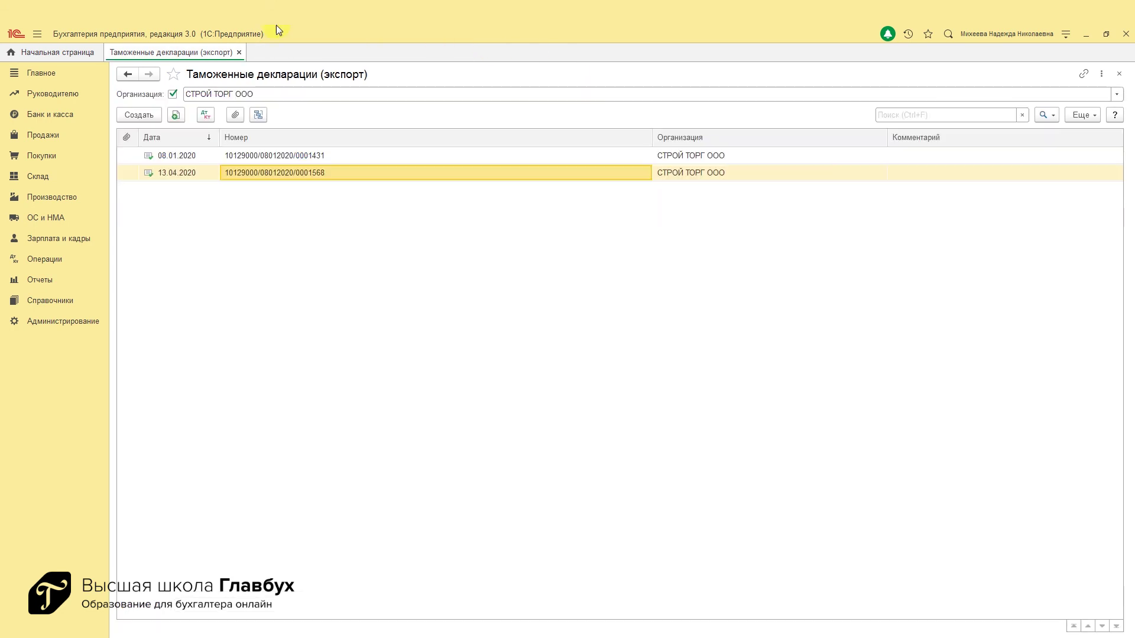
left_click(239, 52)
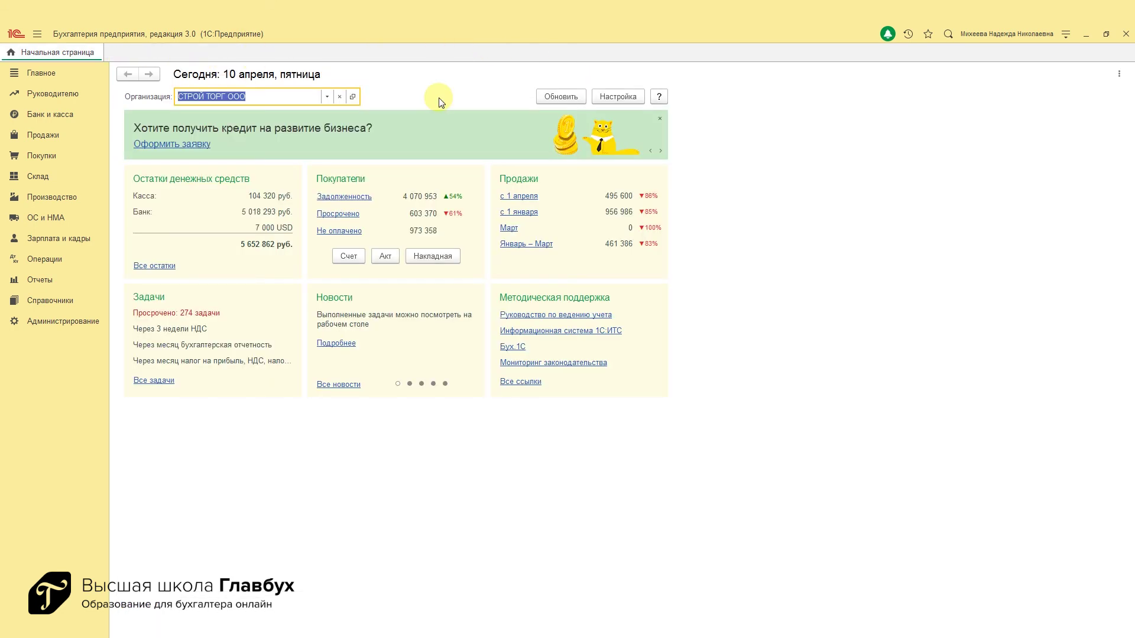